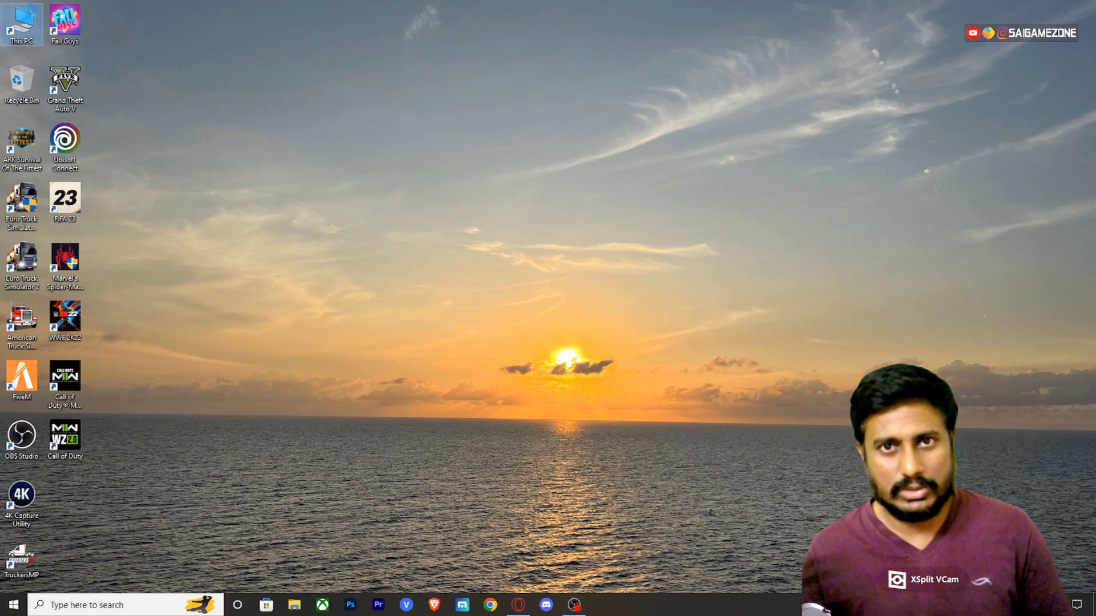
Step: Permanently delete the file CLASSIC CHENNAI CADALLUR BLUE.scs from the Downloads folder
{"action": "double_click", "coordinate": [22, 23]}
{"action": "left_click", "coordinate": [402, 208]}
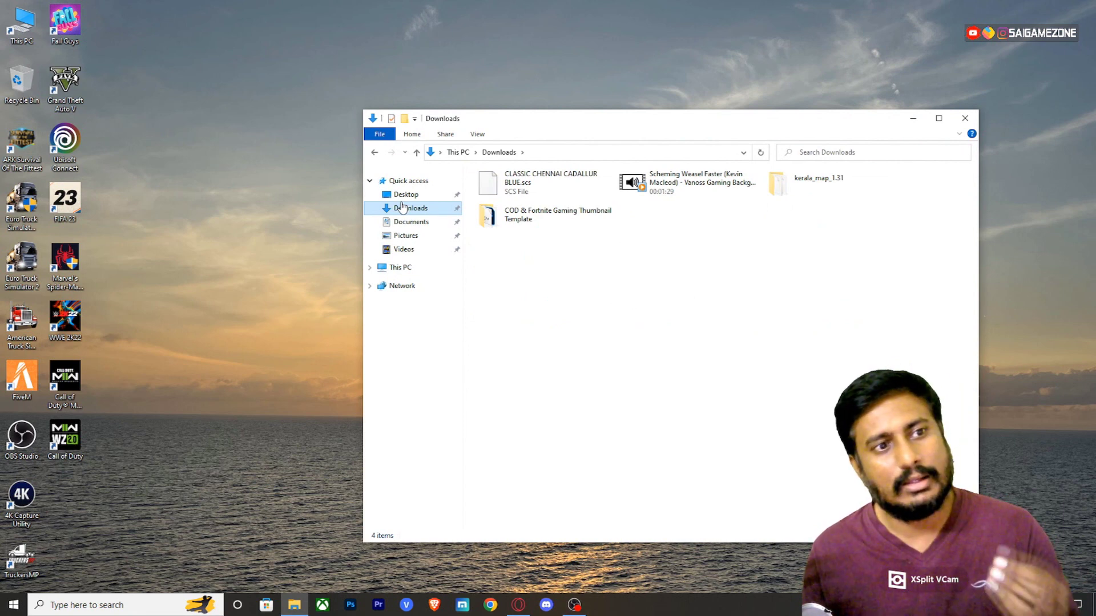
{"action": "left_click", "coordinate": [537, 193]}
{"action": "key", "text": "shift+Delete"}
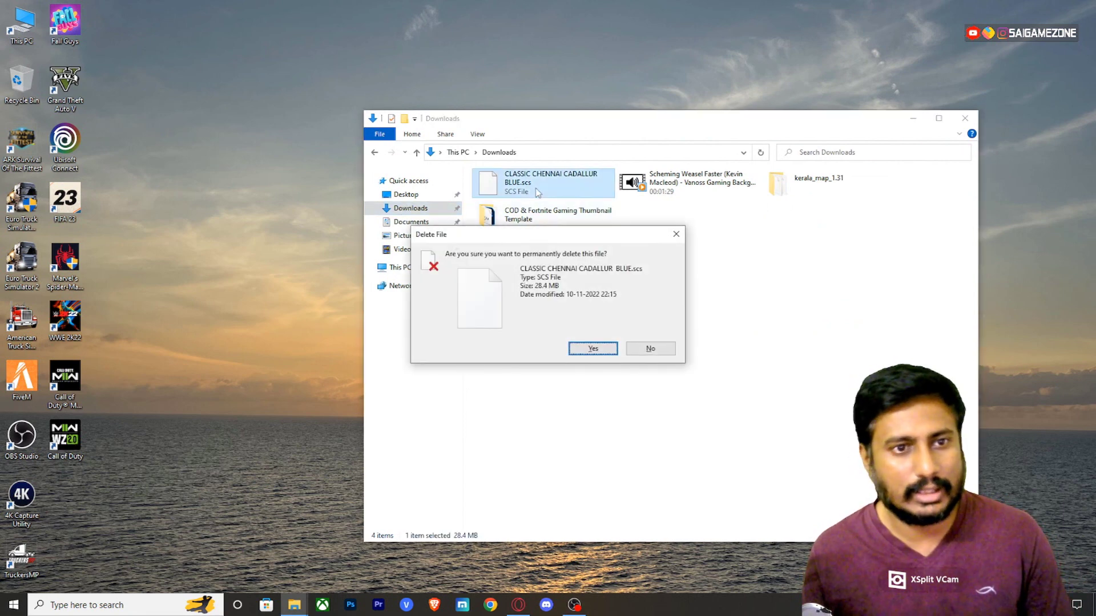
{"action": "left_click", "coordinate": [590, 348]}
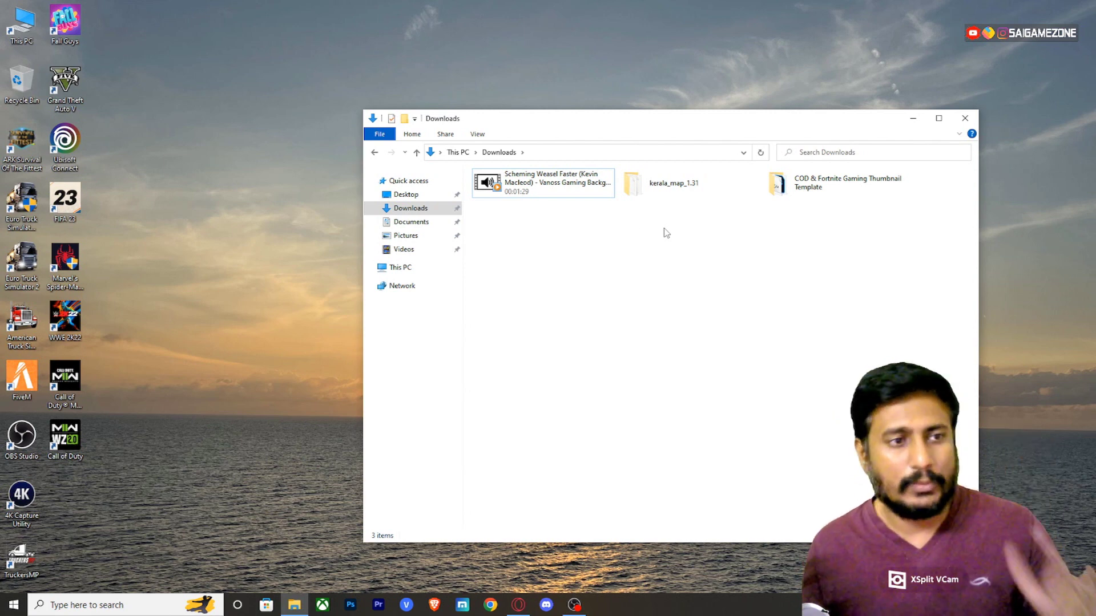
Step: Open the Euro Simulator 2 Mod folder inside Software\Games on Local Disk (E:)
{"action": "left_click", "coordinate": [410, 268]}
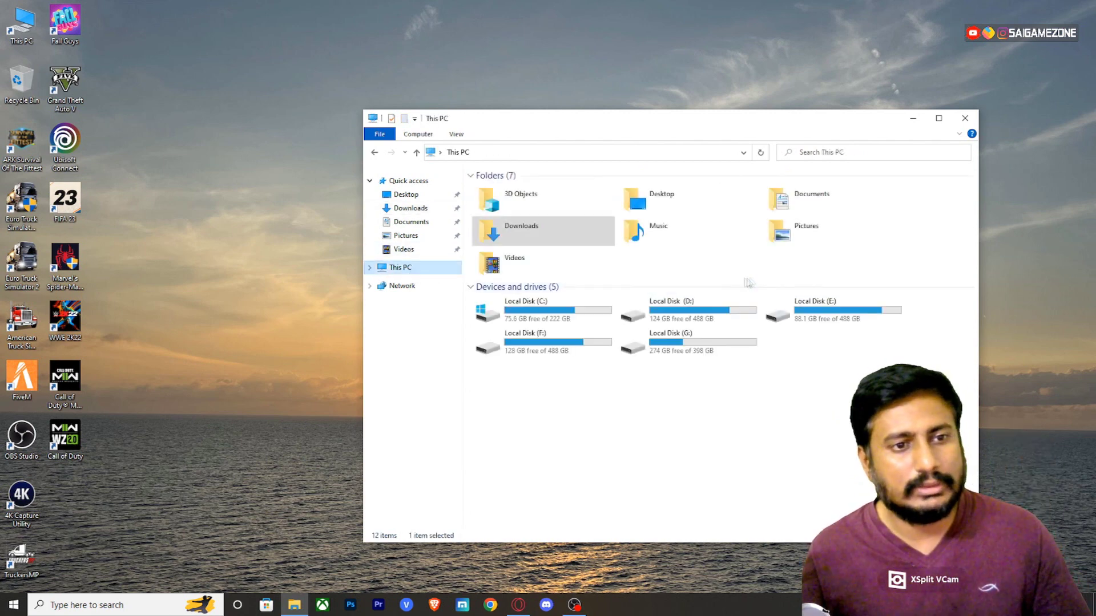
{"action": "double_click", "coordinate": [827, 296]}
{"action": "double_click", "coordinate": [562, 217]}
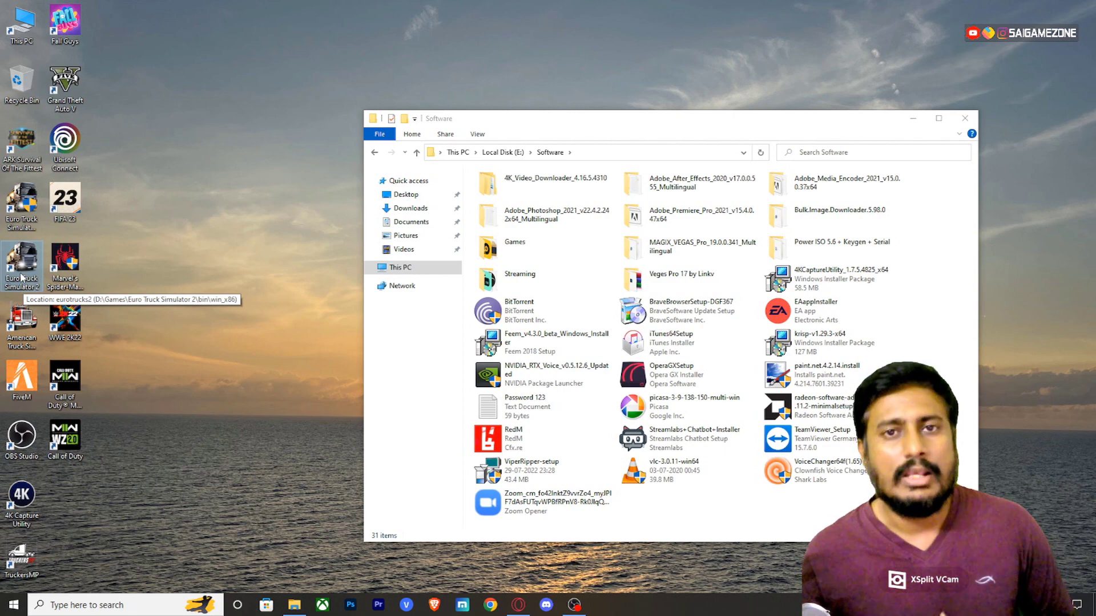
{"action": "left_click", "coordinate": [20, 220]}
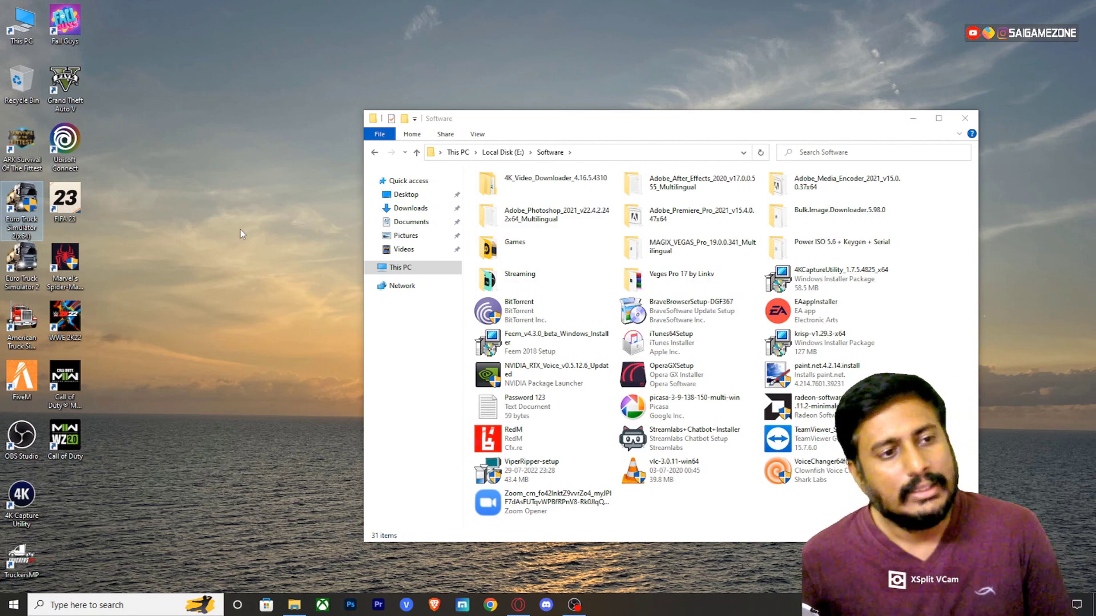
{"action": "double_click", "coordinate": [514, 245]}
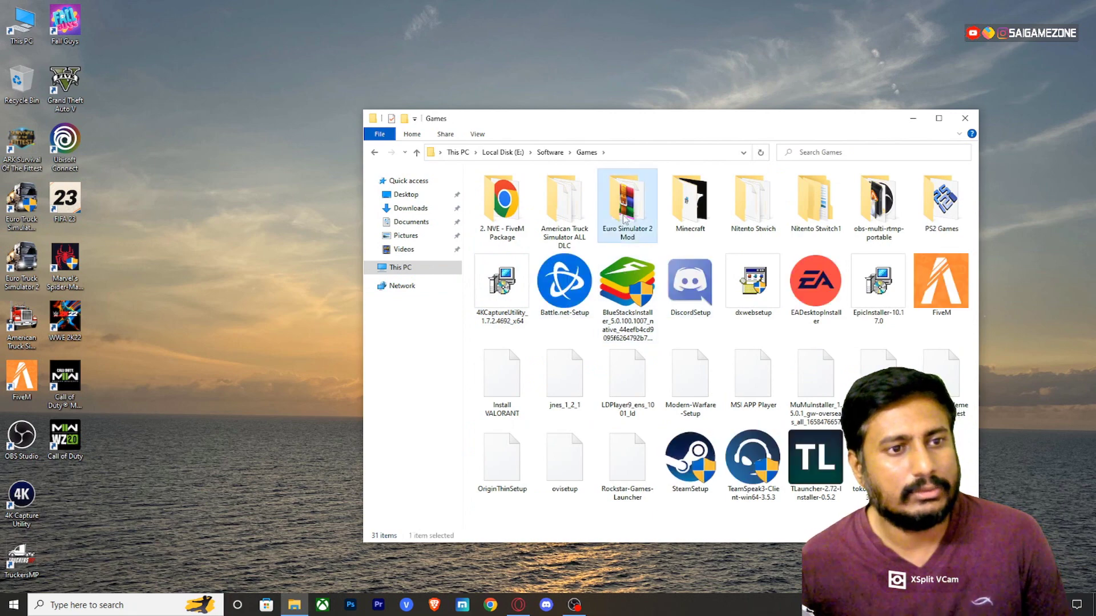
{"action": "double_click", "coordinate": [627, 202]}
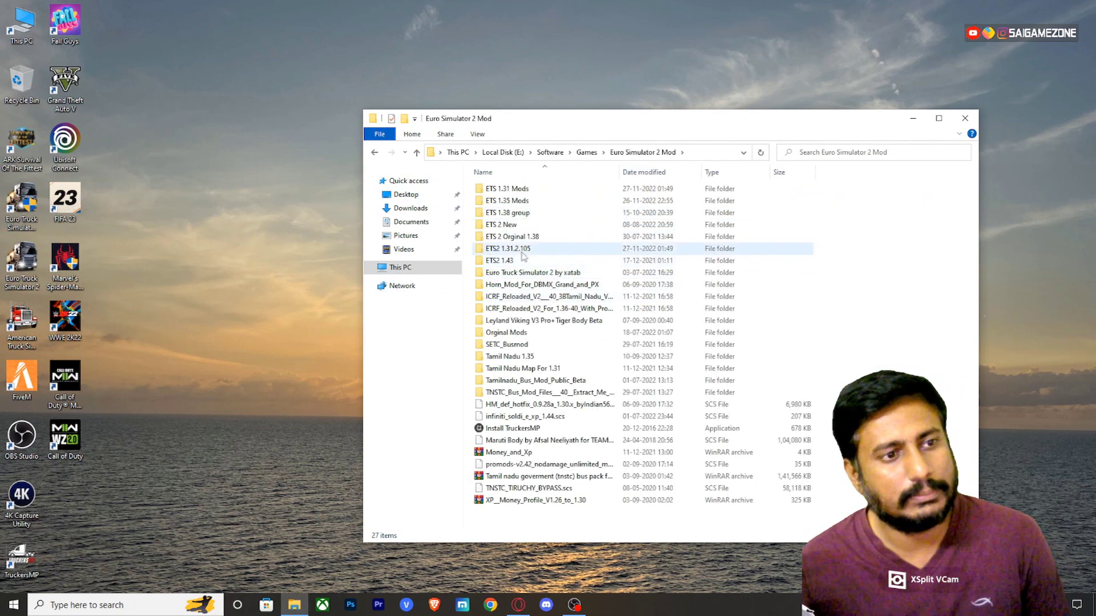
Step: Look at the setup files in the ETS2 1.31.2.105 folder and return to the Euro Simulator 2 Mod folder
{"action": "left_click", "coordinate": [510, 252]}
{"action": "double_click", "coordinate": [508, 251]}
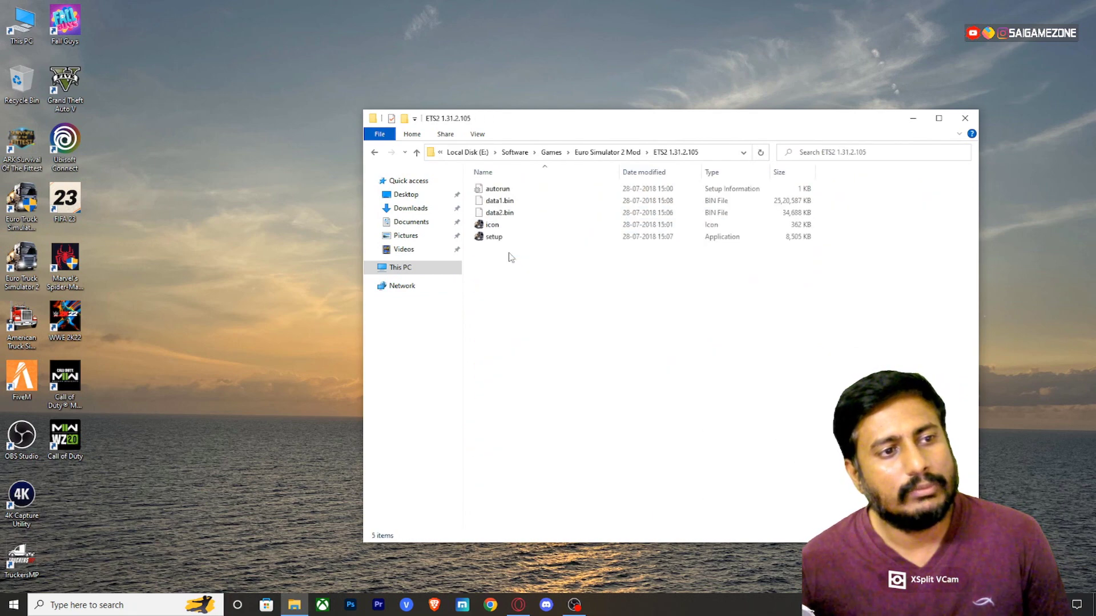
{"action": "left_click", "coordinate": [375, 152]}
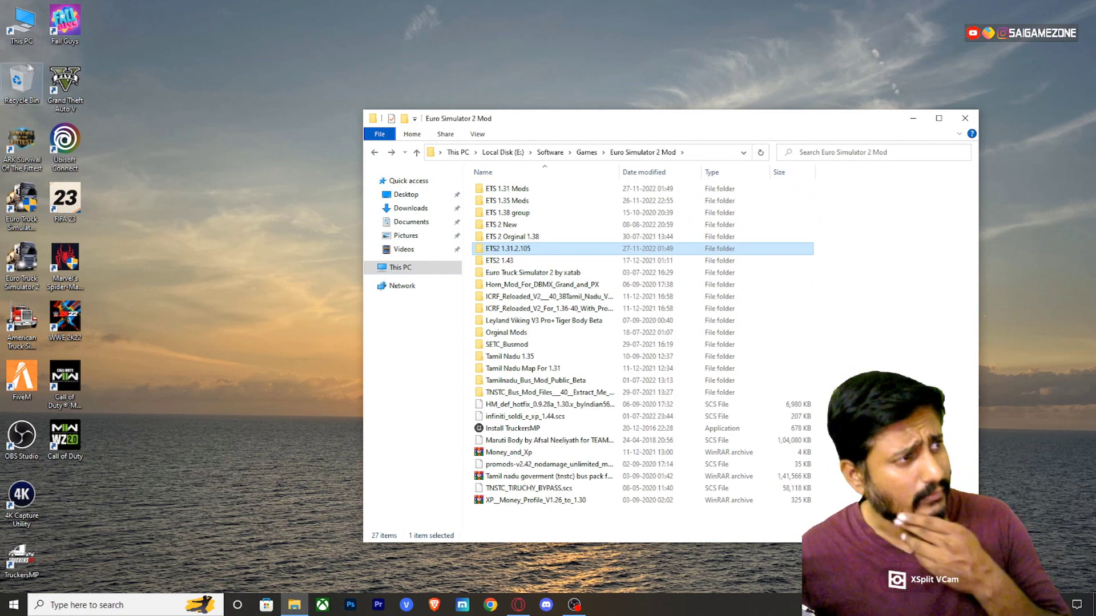
Step: Open the profiles folder of Euro Truck Simulator 2 under Documents in a second file window
{"action": "double_click", "coordinate": [18, 42]}
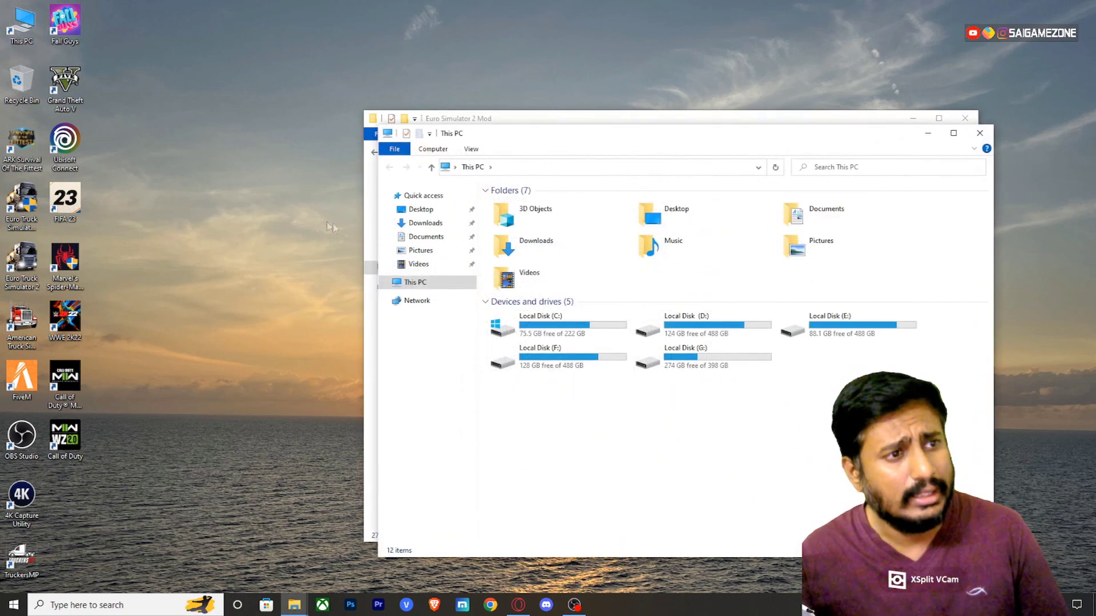
{"action": "left_click", "coordinate": [409, 237]}
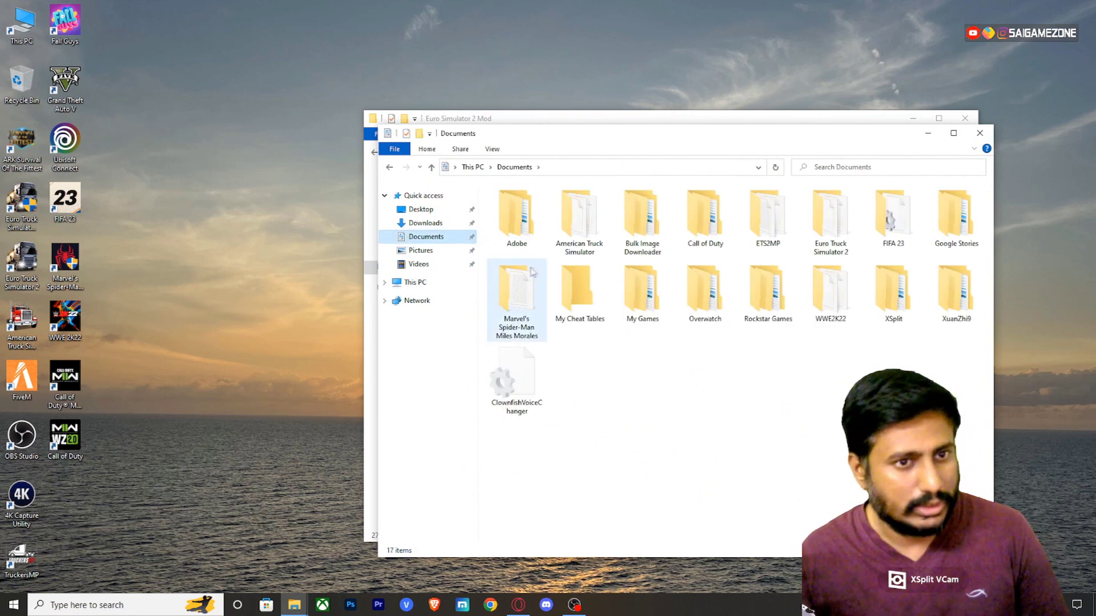
{"action": "left_click", "coordinate": [824, 231]}
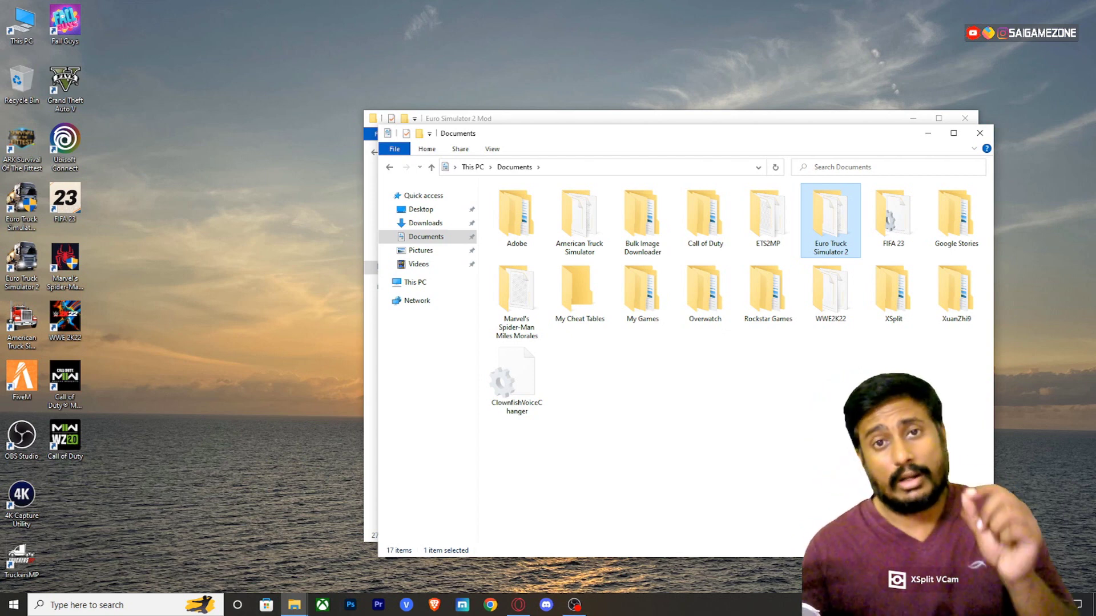
{"action": "double_click", "coordinate": [821, 235]}
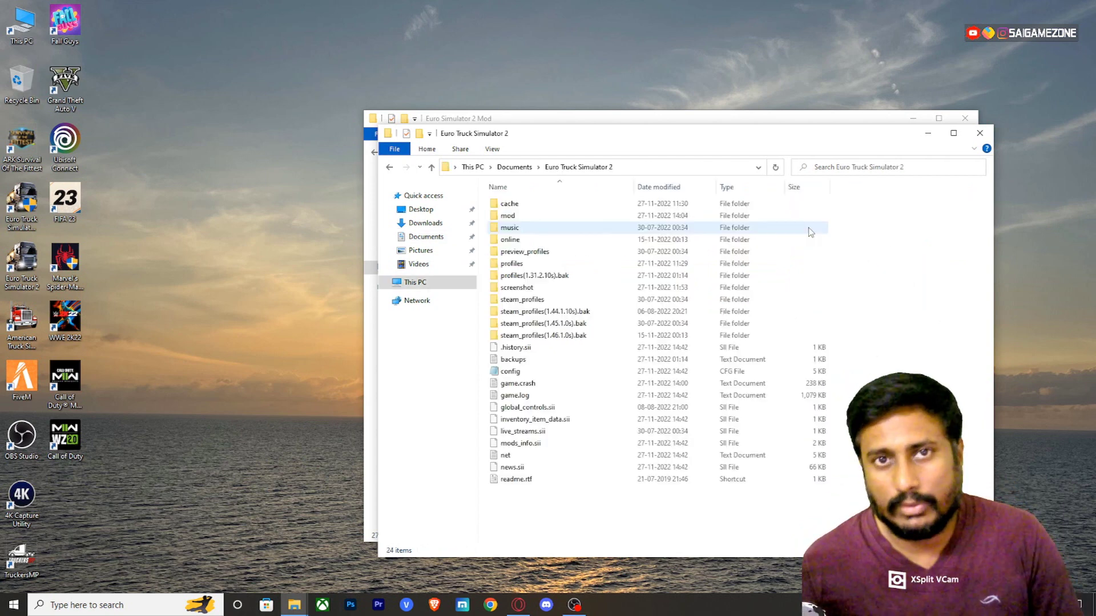
{"action": "double_click", "coordinate": [512, 265]}
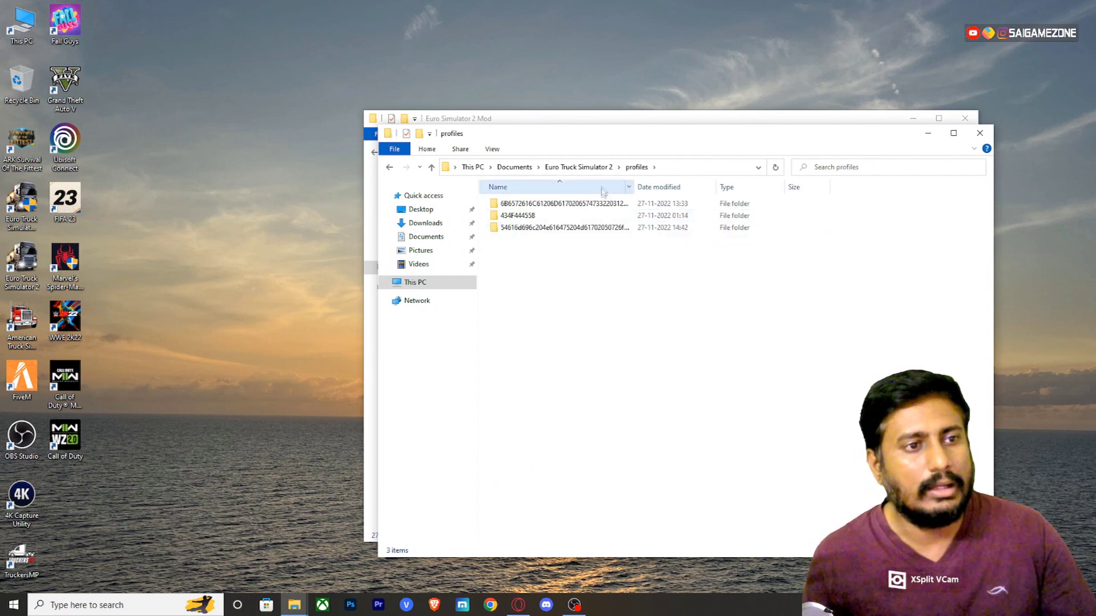
Step: Copy the 54616d696c4e616475204d6170 folder from the Profile folder of Tamil Nadu 1.35 in Euro Simulator 2 Mod
{"action": "left_click", "coordinate": [663, 120]}
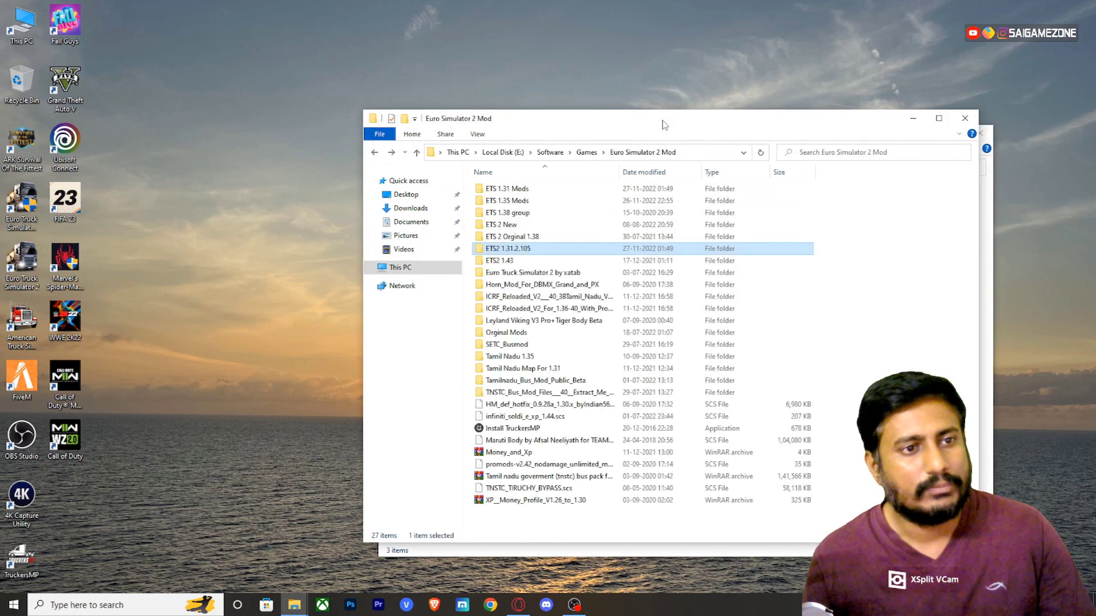
{"action": "left_click", "coordinate": [515, 357]}
{"action": "double_click", "coordinate": [515, 358]}
{"action": "double_click", "coordinate": [502, 190]}
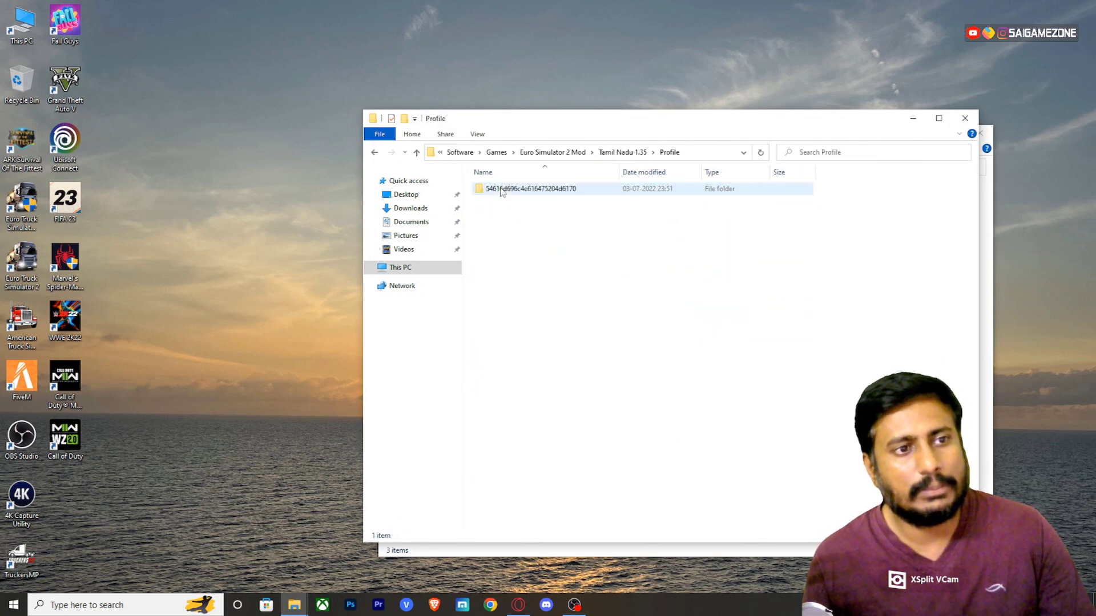
{"action": "right_click", "coordinate": [502, 191]}
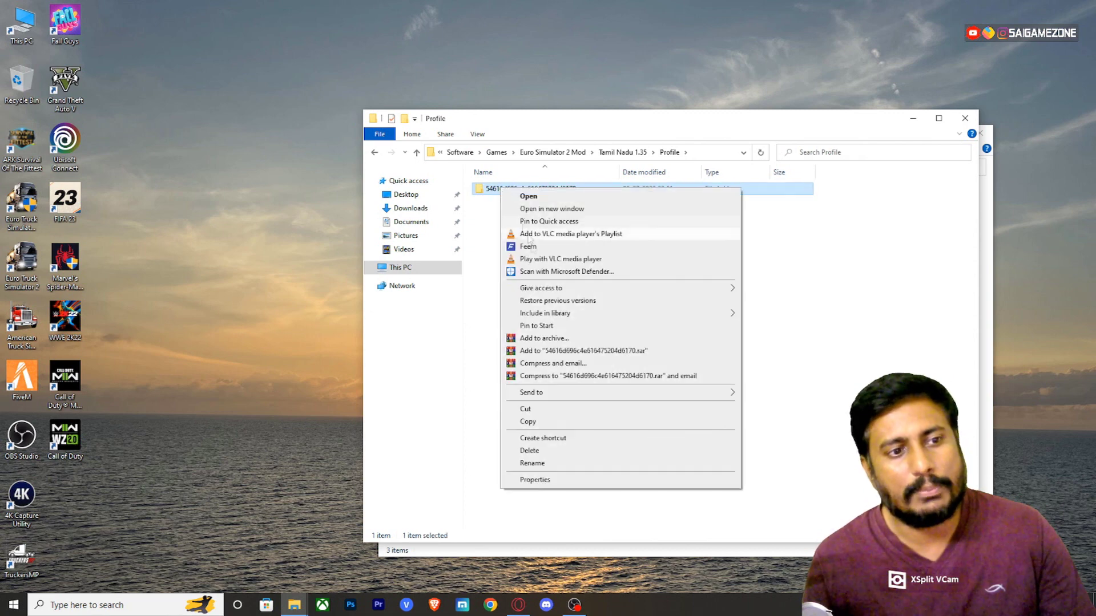
{"action": "left_click", "coordinate": [545, 422]}
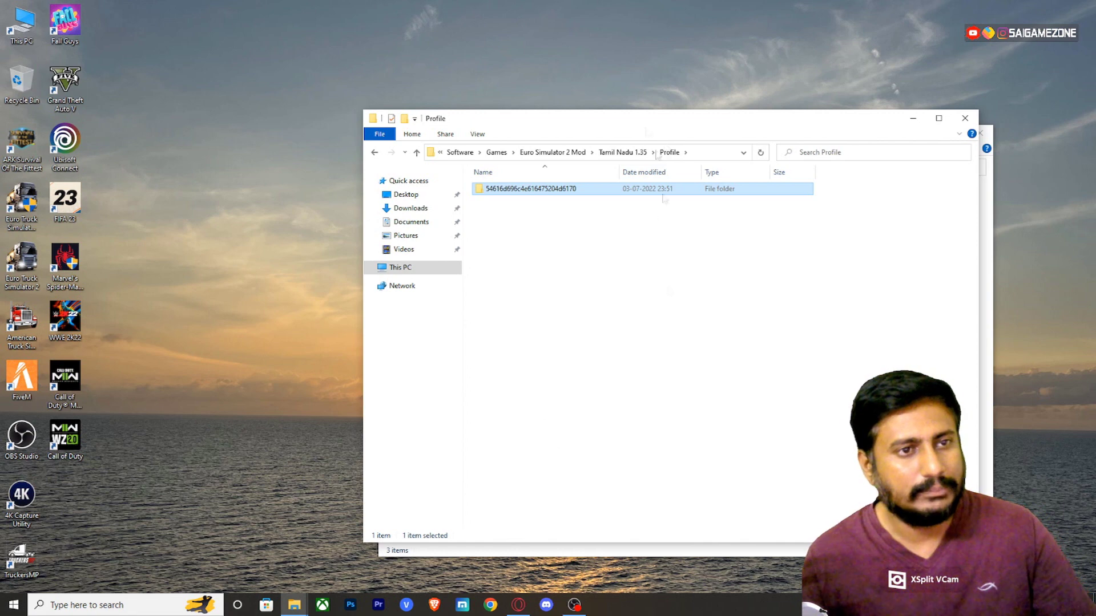
Step: Move the profiles window aside and open the mod folder of Euro Truck Simulator 2 in it
{"action": "left_click", "coordinate": [666, 549]}
{"action": "left_click_drag", "start_coordinate": [593, 119], "coordinate": [323, 112]}
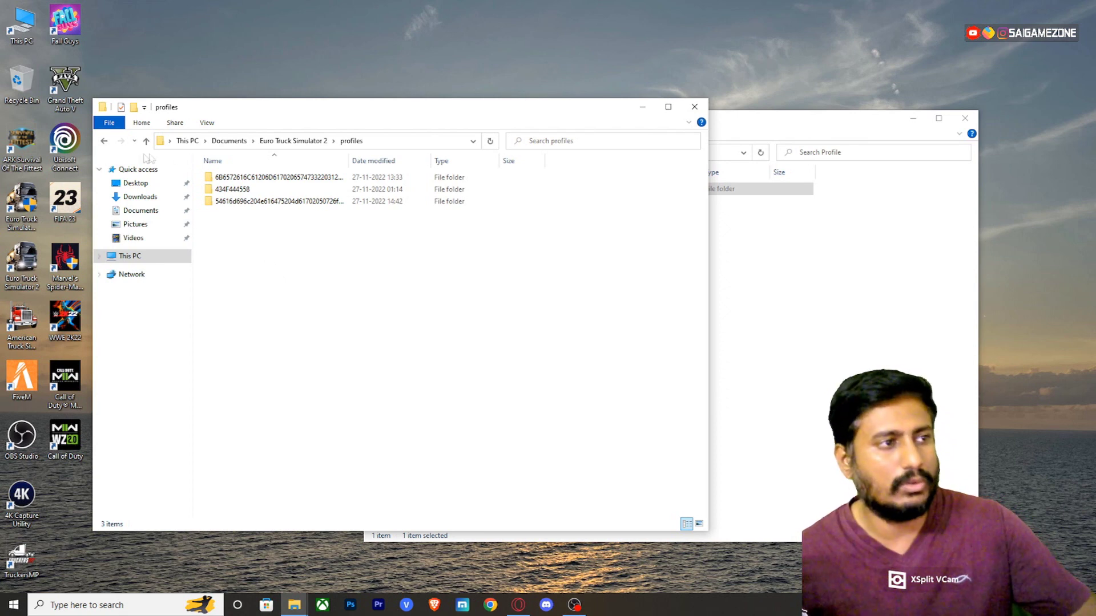
{"action": "left_click", "coordinate": [103, 140]}
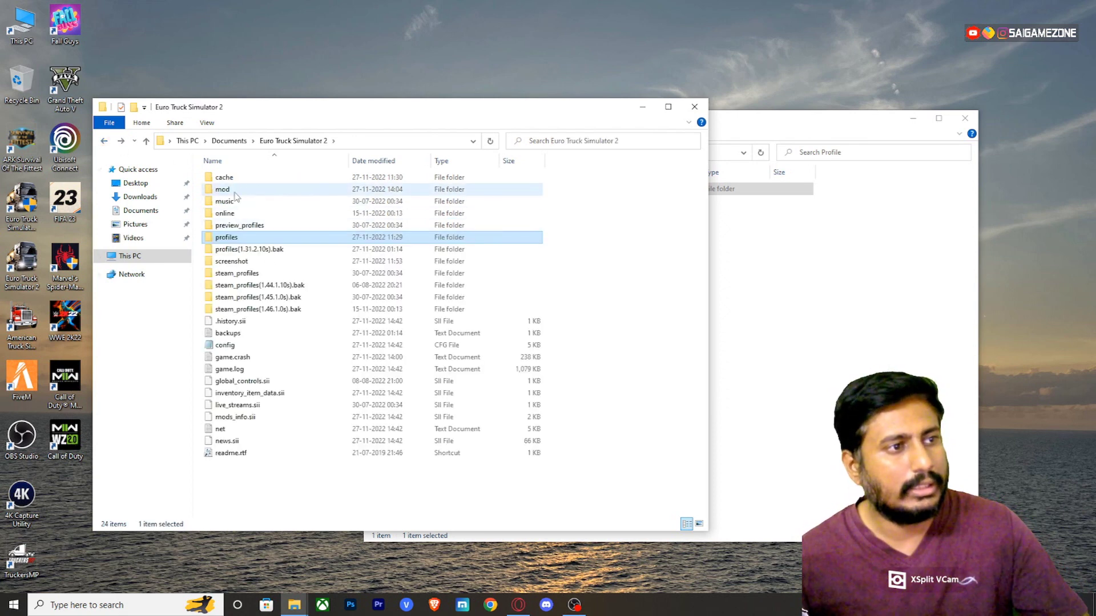
{"action": "double_click", "coordinate": [222, 189]}
Step: Copy Tamil Nadu Map Part 1.scs and Part 2.scs from Tamil Nadu 1.35, check the mod folder, and return to Euro Simulator 2 Mod
{"action": "left_click", "coordinate": [742, 388]}
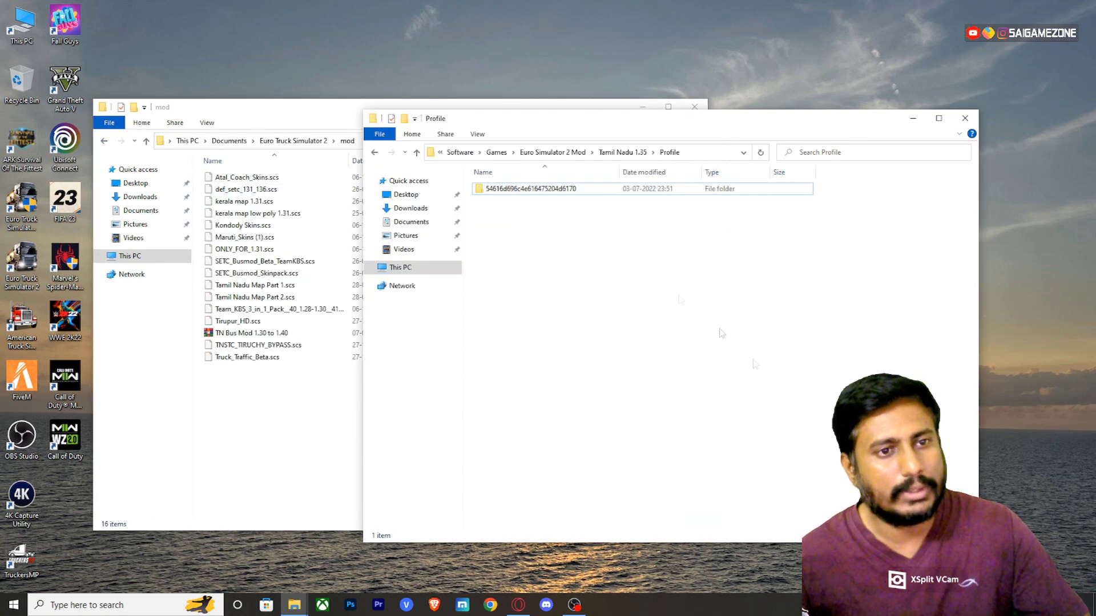
{"action": "left_click", "coordinate": [374, 152]}
{"action": "left_click_drag", "start_coordinate": [511, 235], "coordinate": [514, 205]}
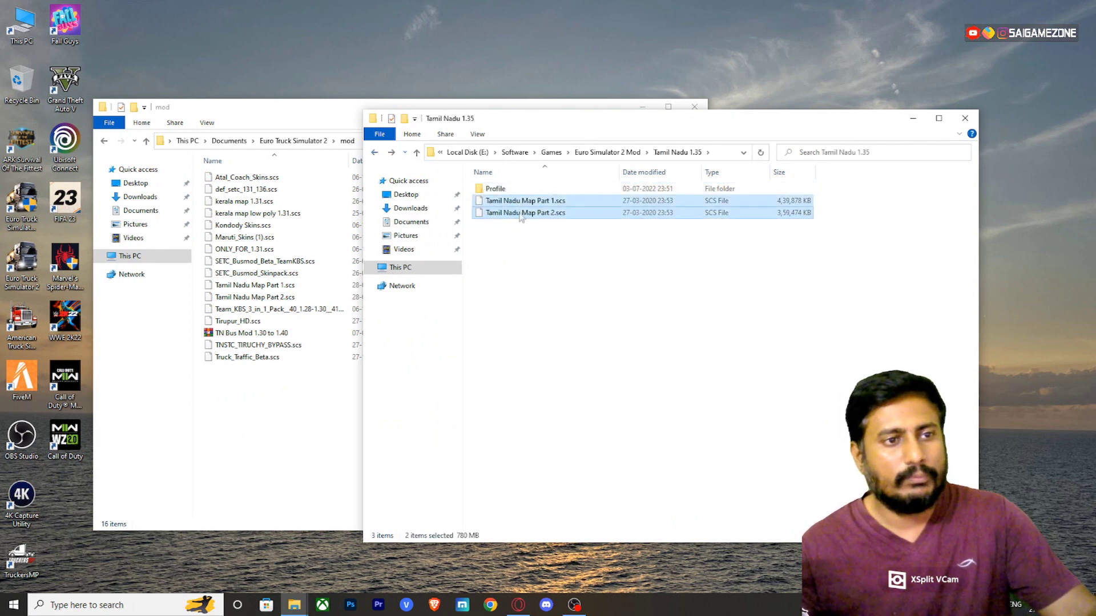
{"action": "right_click", "coordinate": [521, 213]}
{"action": "left_click", "coordinate": [549, 347]}
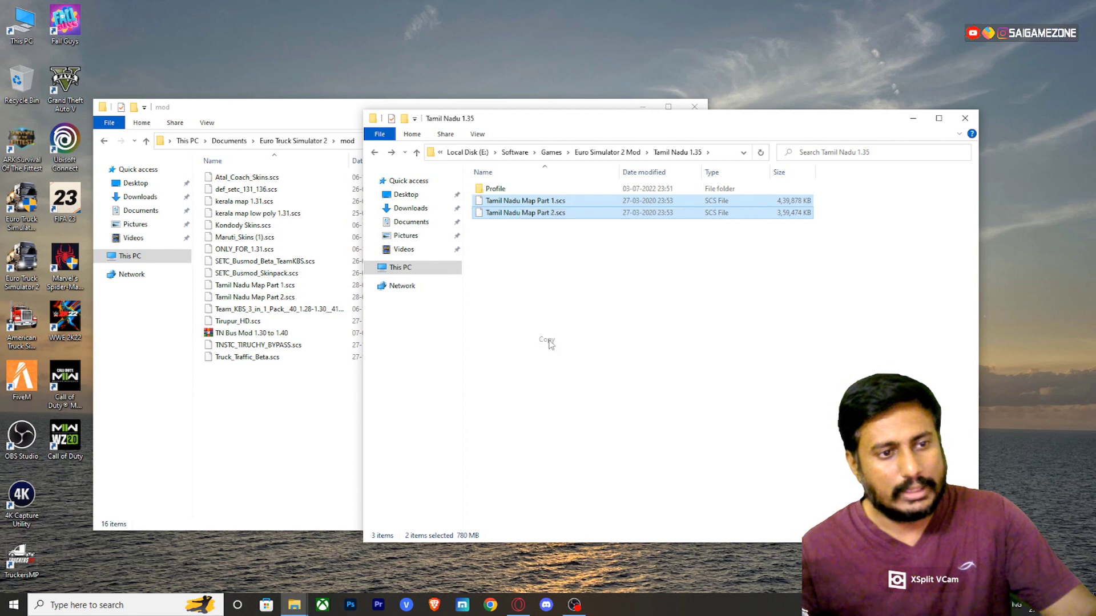
{"action": "left_click", "coordinate": [253, 387]}
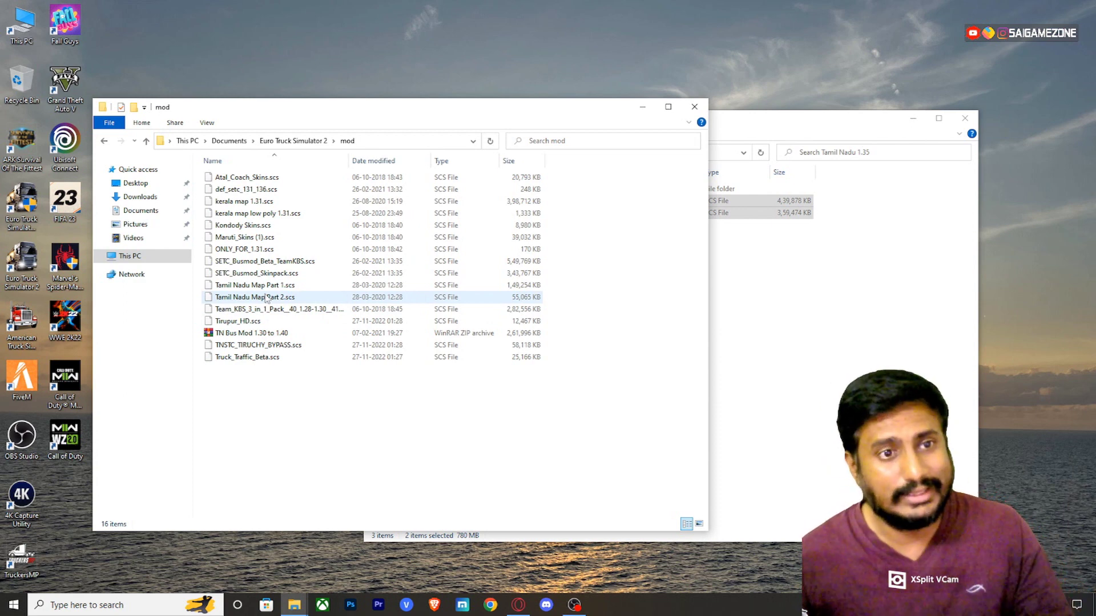
{"action": "left_click", "coordinate": [772, 296]}
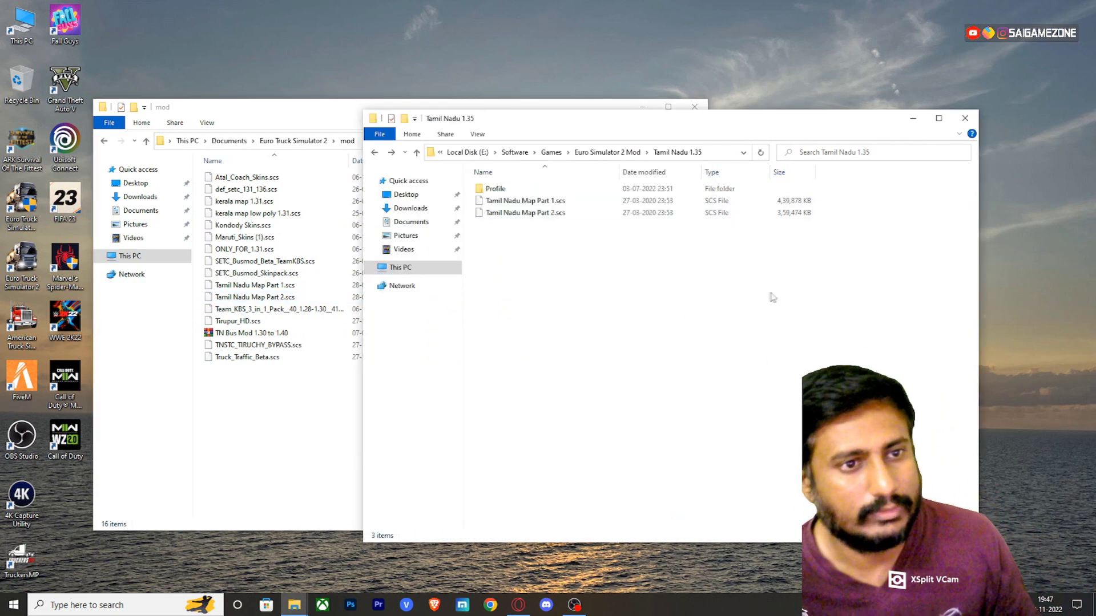
{"action": "left_click", "coordinate": [375, 153]}
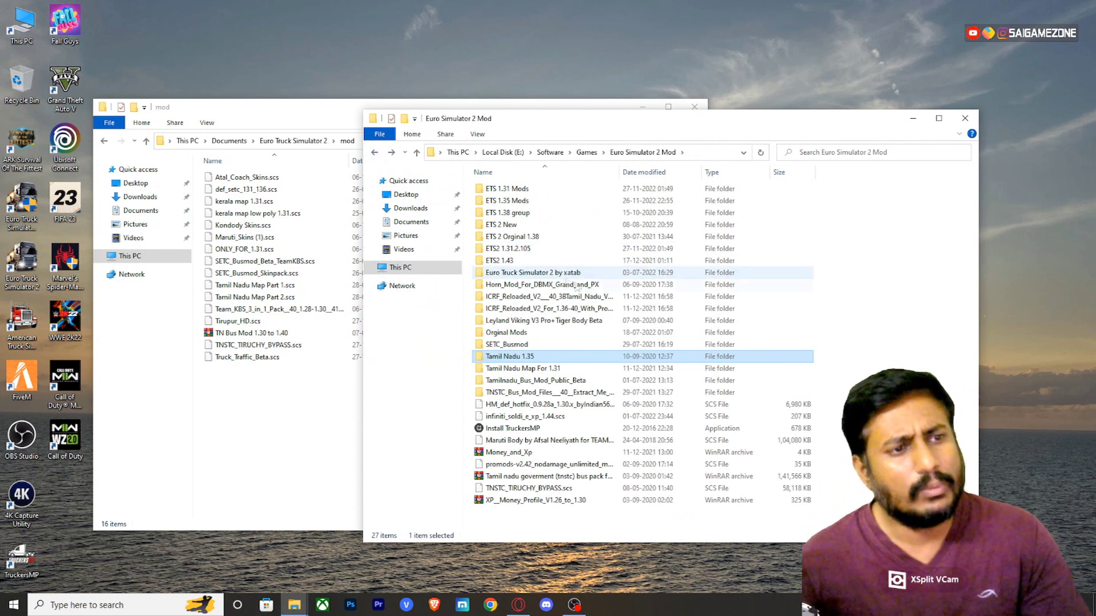
Step: Switch to the Opera browser, view the Kerala Bus Design game download page, and open the Mods For You site in a new tab
{"action": "left_click", "coordinate": [518, 605]}
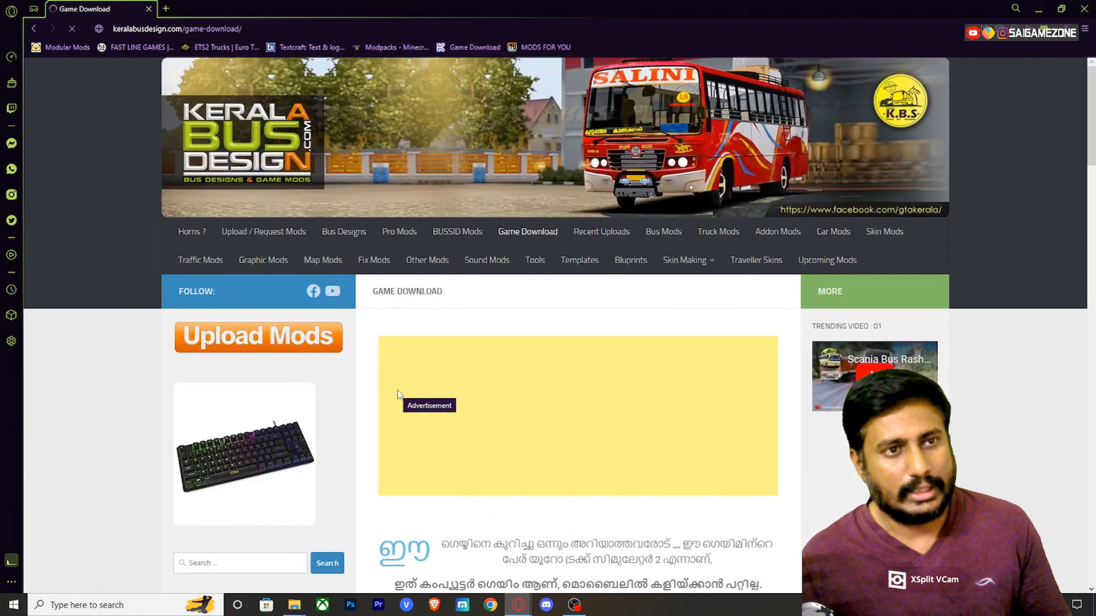
{"action": "scroll", "coordinate": [399, 399], "scroll_direction": "down", "scroll_amount": 3}
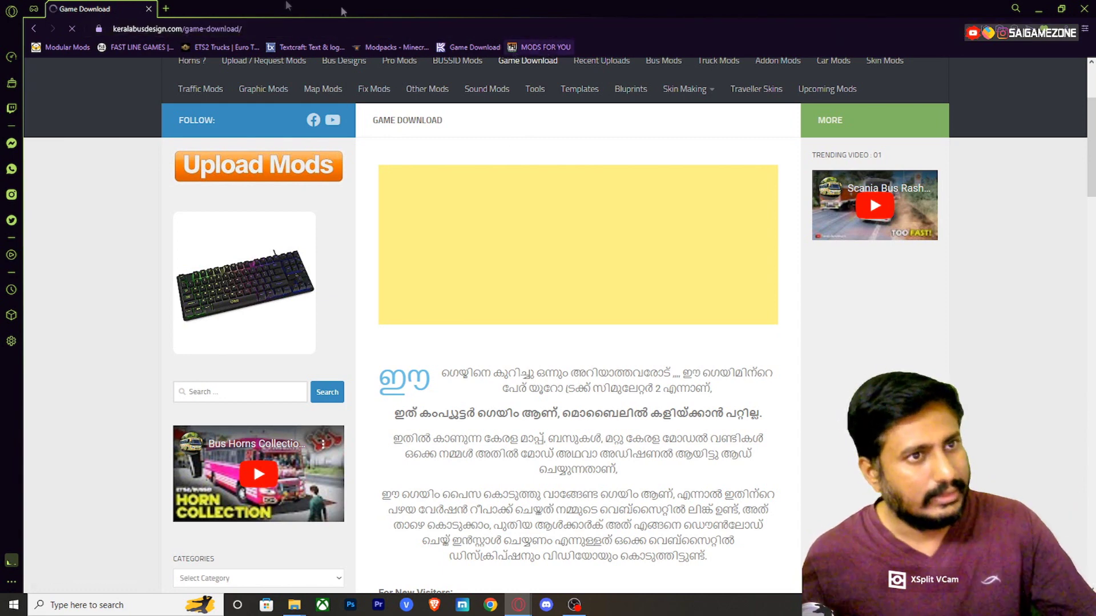
{"action": "left_click", "coordinate": [165, 9]}
{"action": "left_click", "coordinate": [528, 48]}
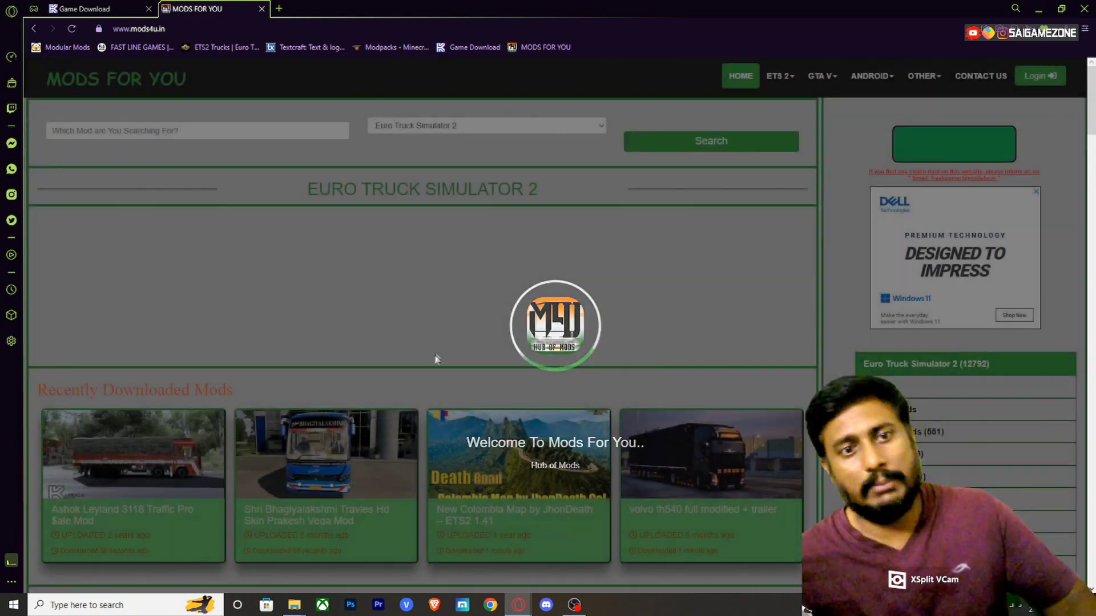
Step: Open the details page of the Tnstc Chennai To Tirunelveli Bus Hd Skin from the new mods, dismissing the ad, and view its photos
{"action": "scroll", "coordinate": [437, 359], "scroll_direction": "down", "scroll_amount": 2}
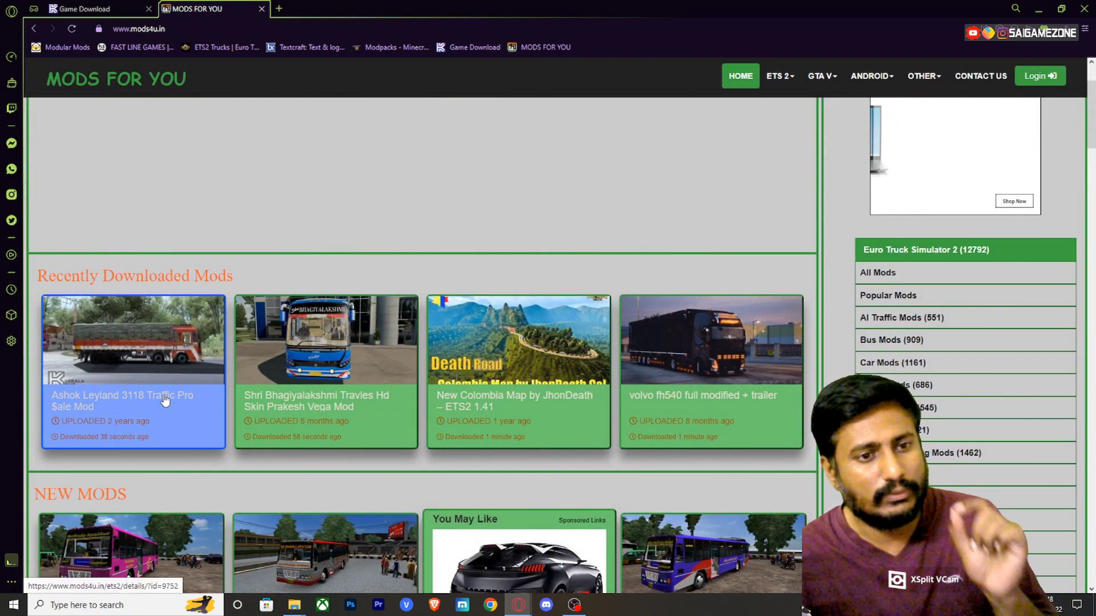
{"action": "scroll", "coordinate": [165, 394], "scroll_direction": "down", "scroll_amount": 2}
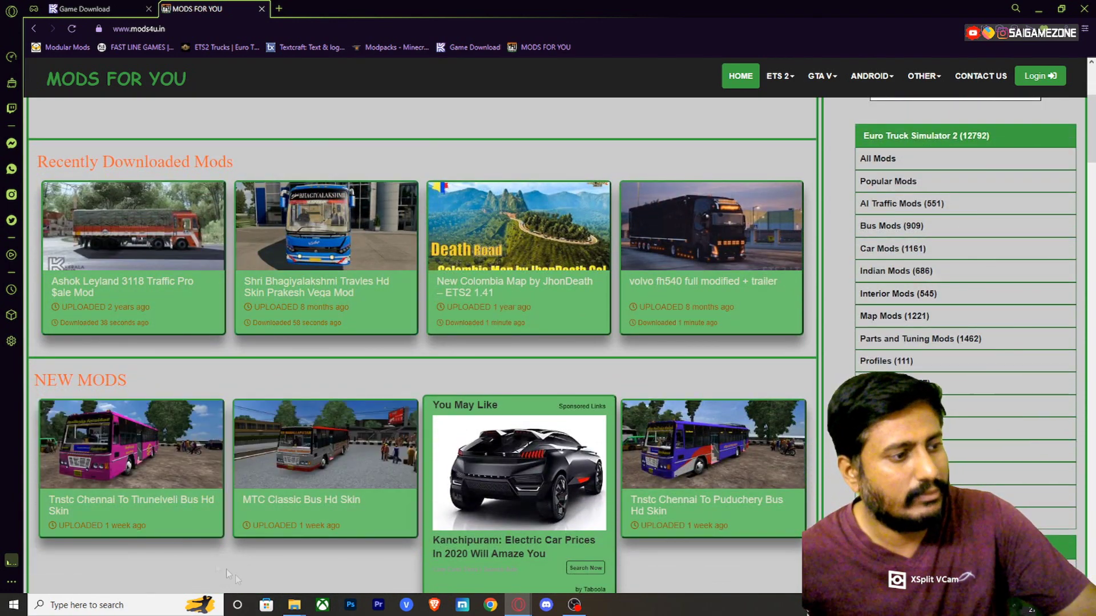
{"action": "left_click", "coordinate": [131, 480]}
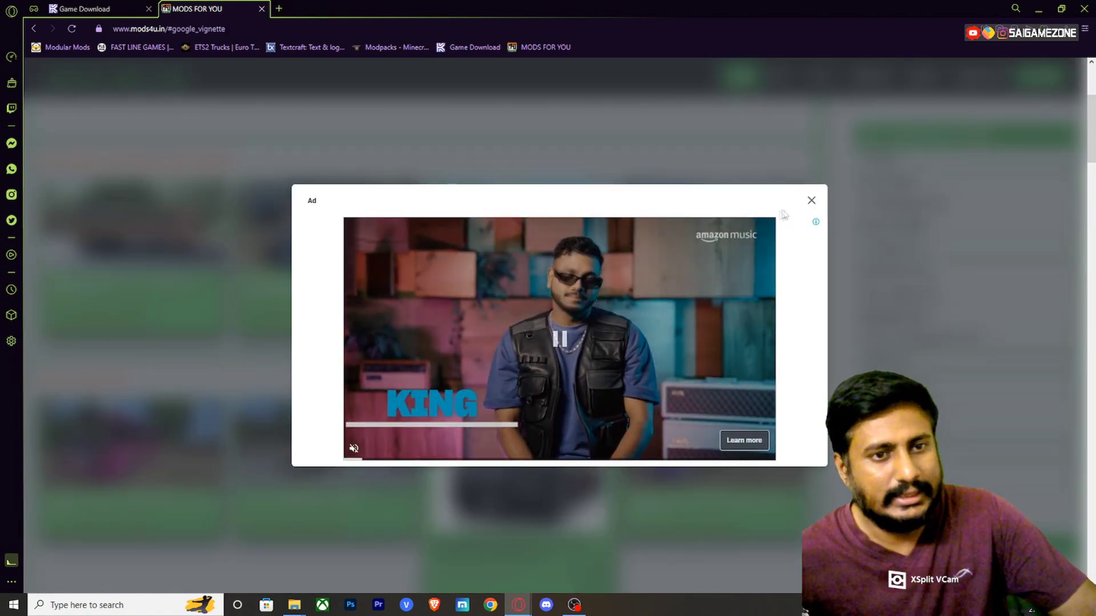
{"action": "left_click", "coordinate": [809, 201]}
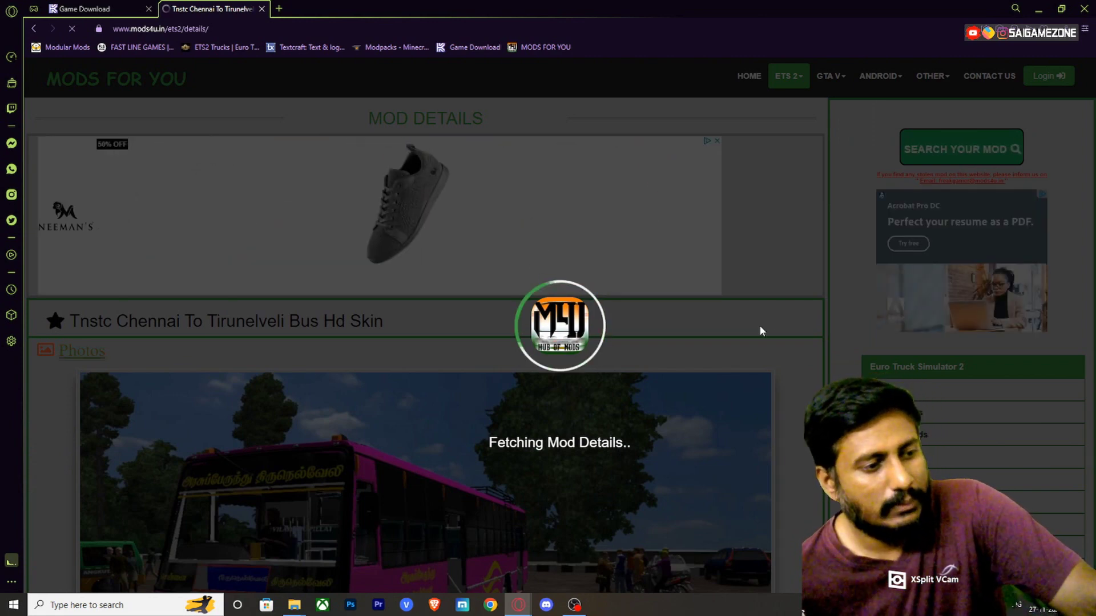
{"action": "scroll", "coordinate": [666, 374], "scroll_direction": "down", "scroll_amount": 4}
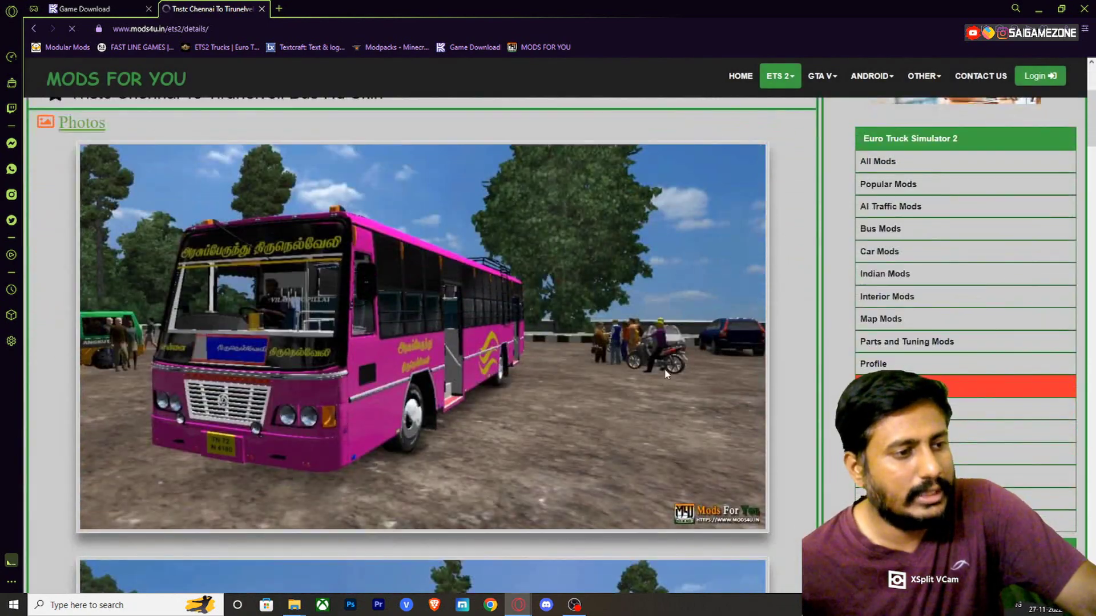
Step: Examine the Tnstc Chennai To Tirunelveli Bus Hd Skin page, including its photos, video, description, and uploader details
{"action": "scroll", "coordinate": [666, 374], "scroll_direction": "down", "scroll_amount": 2}
{"action": "scroll", "coordinate": [666, 374], "scroll_direction": "down", "scroll_amount": 5}
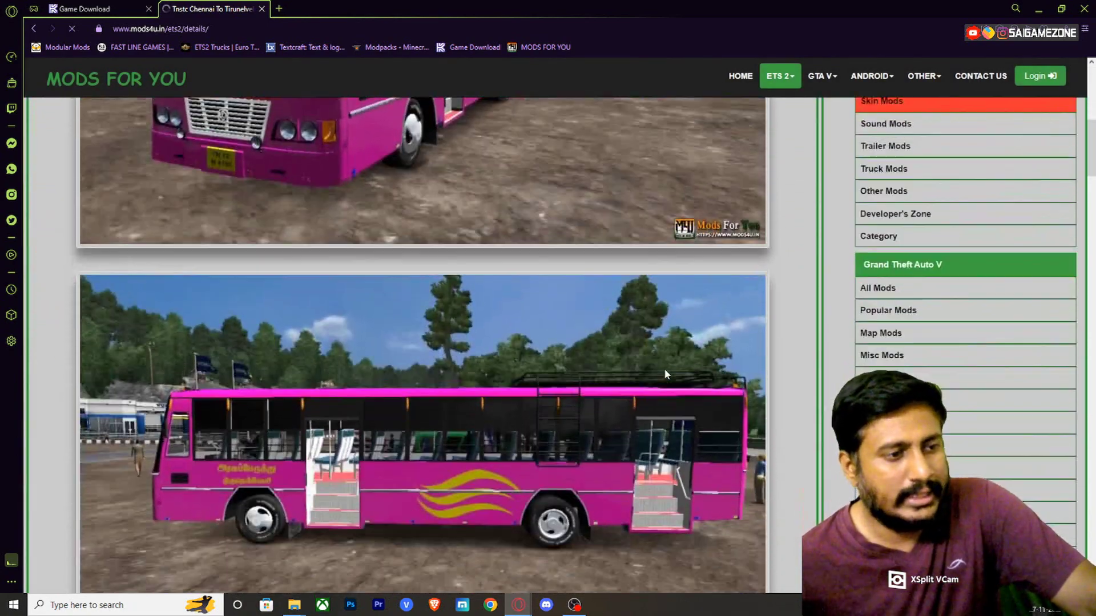
{"action": "scroll", "coordinate": [619, 378], "scroll_direction": "down", "scroll_amount": 3}
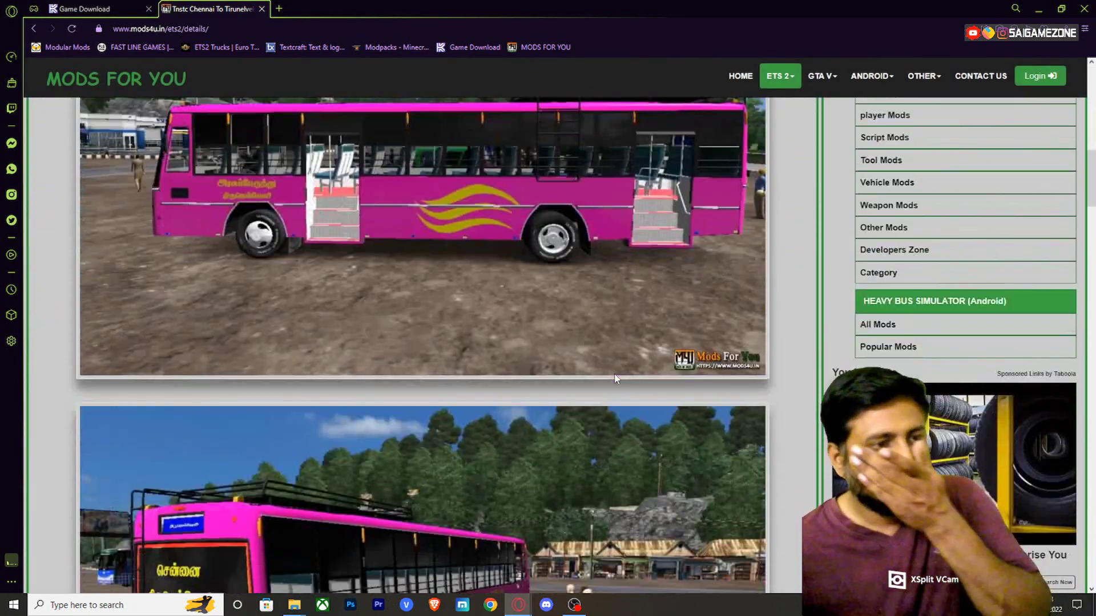
{"action": "scroll", "coordinate": [616, 378], "scroll_direction": "down", "scroll_amount": 8}
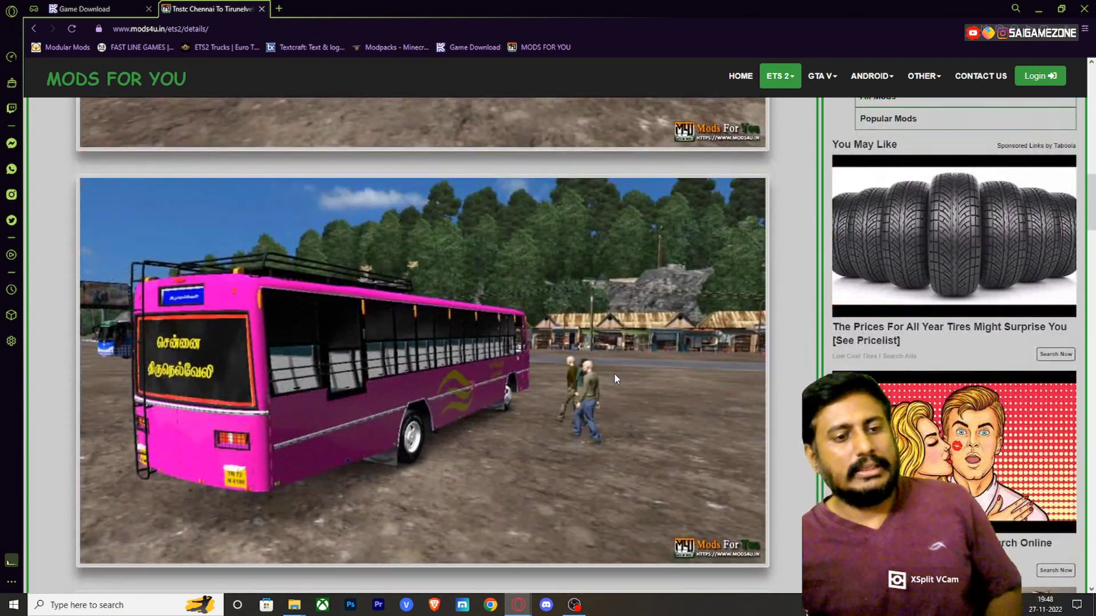
{"action": "scroll", "coordinate": [614, 375], "scroll_direction": "down", "scroll_amount": 7}
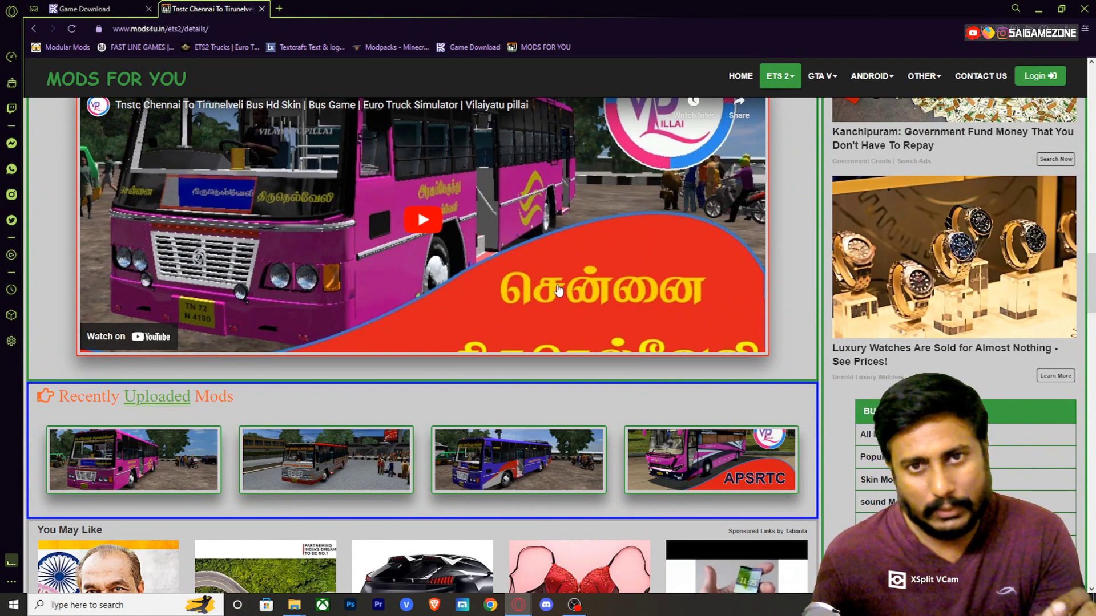
{"action": "scroll", "coordinate": [558, 290], "scroll_direction": "down", "scroll_amount": 5}
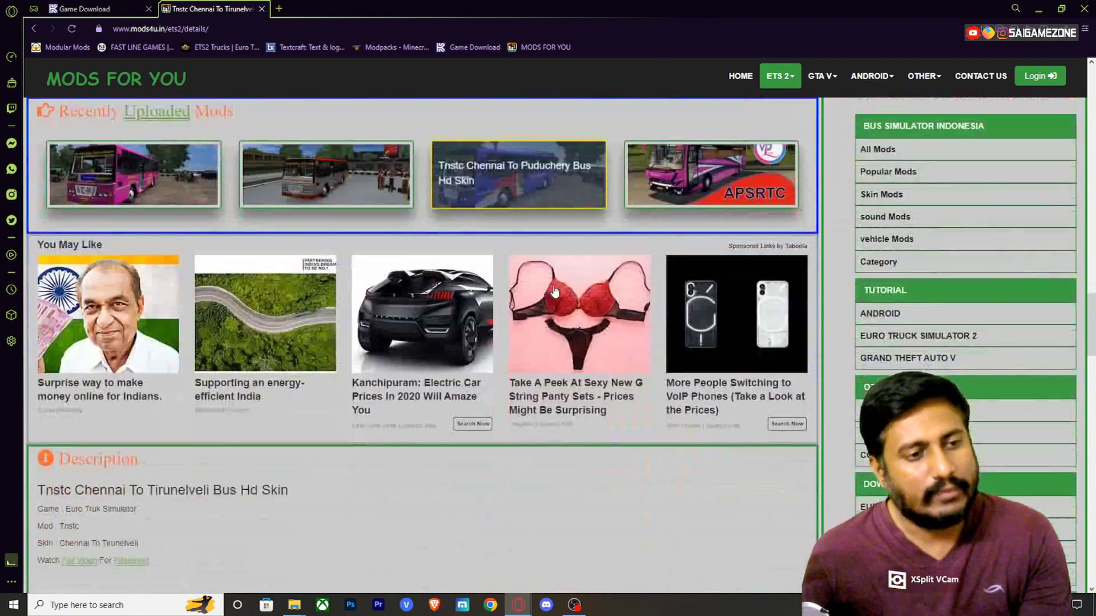
{"action": "scroll", "coordinate": [455, 435], "scroll_direction": "down", "scroll_amount": 3}
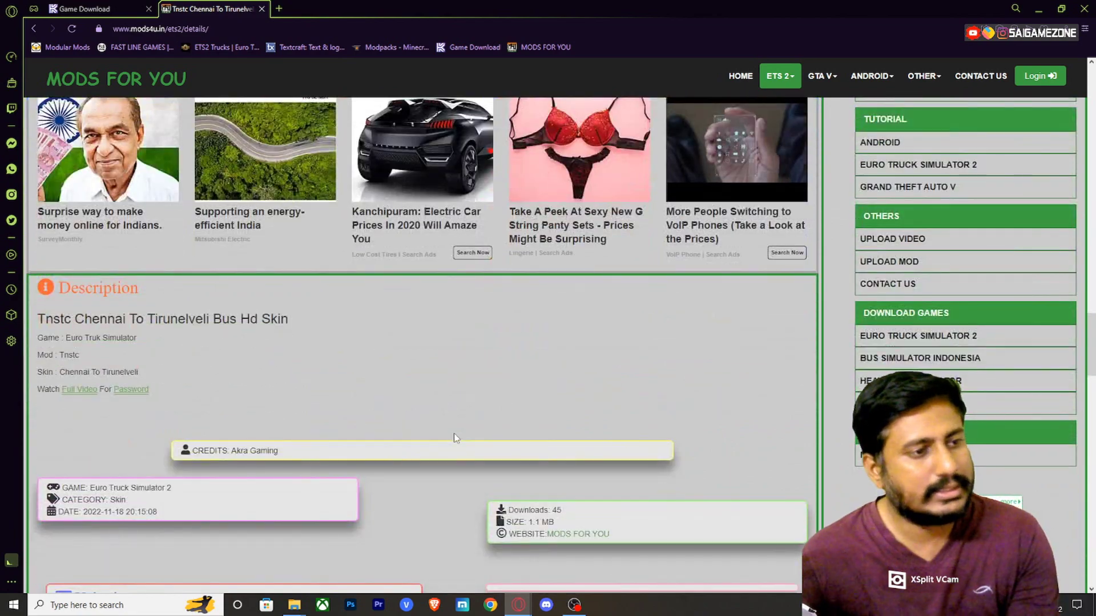
{"action": "scroll", "coordinate": [455, 437], "scroll_direction": "down", "scroll_amount": 8}
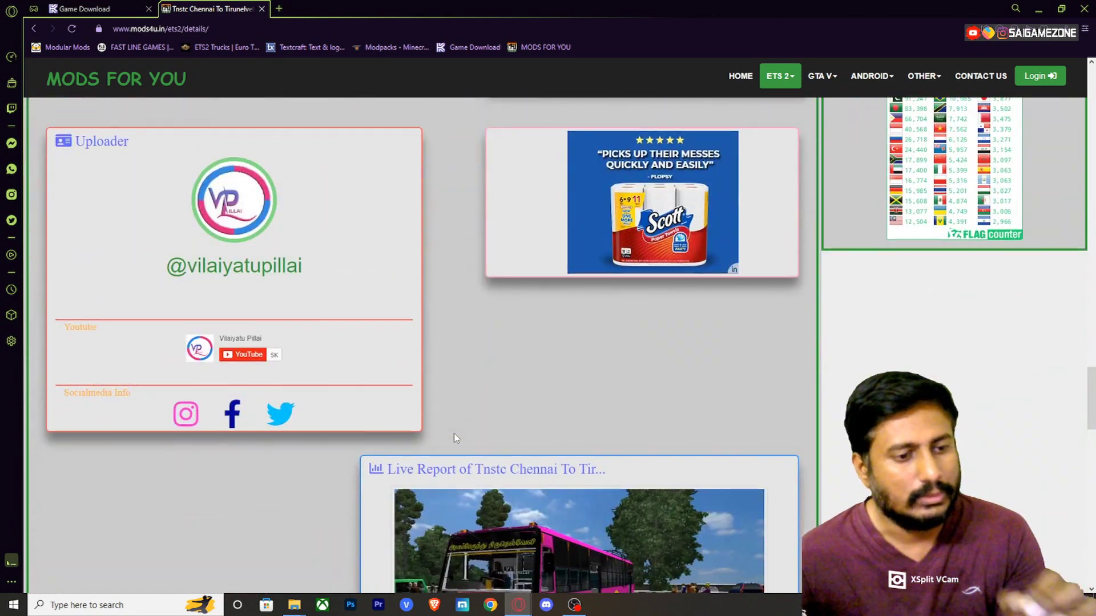
{"action": "scroll", "coordinate": [454, 433], "scroll_direction": "down", "scroll_amount": 5}
{"action": "scroll", "coordinate": [454, 433], "scroll_direction": "up", "scroll_amount": 15}
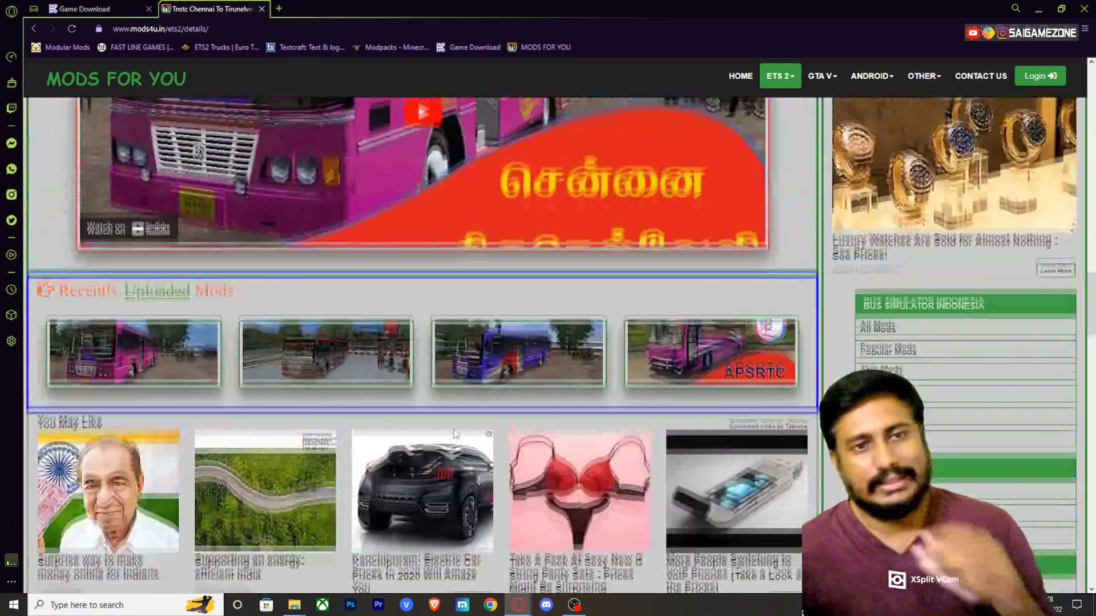
{"action": "scroll", "coordinate": [454, 434], "scroll_direction": "up", "scroll_amount": 10}
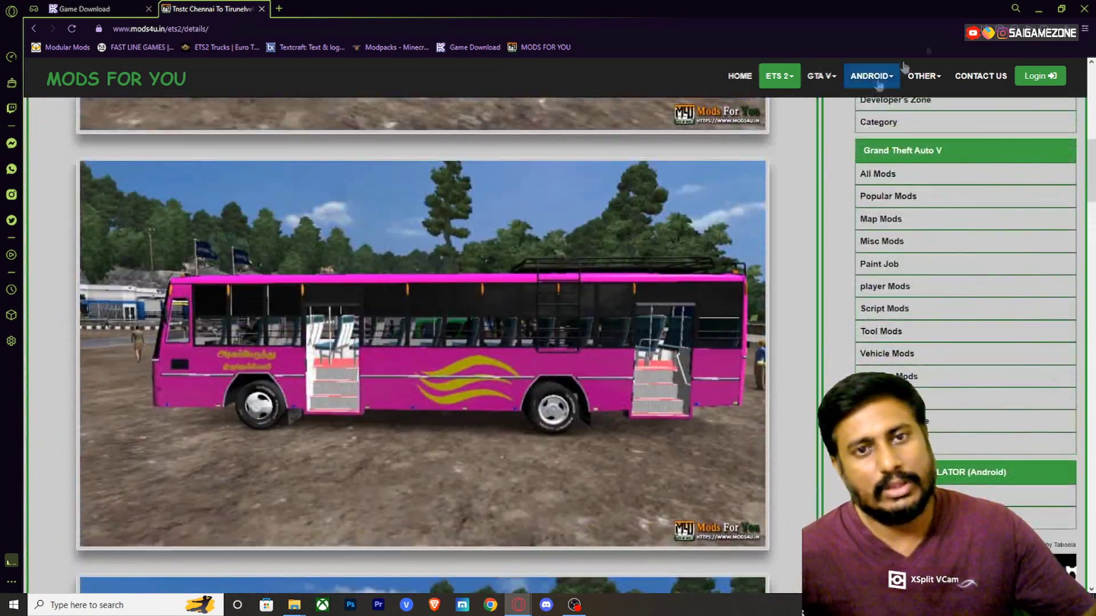
Step: Leave the browser for the Euro Simulator 2 Mod folder and open SETC_Busmod in it
{"action": "left_click", "coordinate": [1048, 10]}
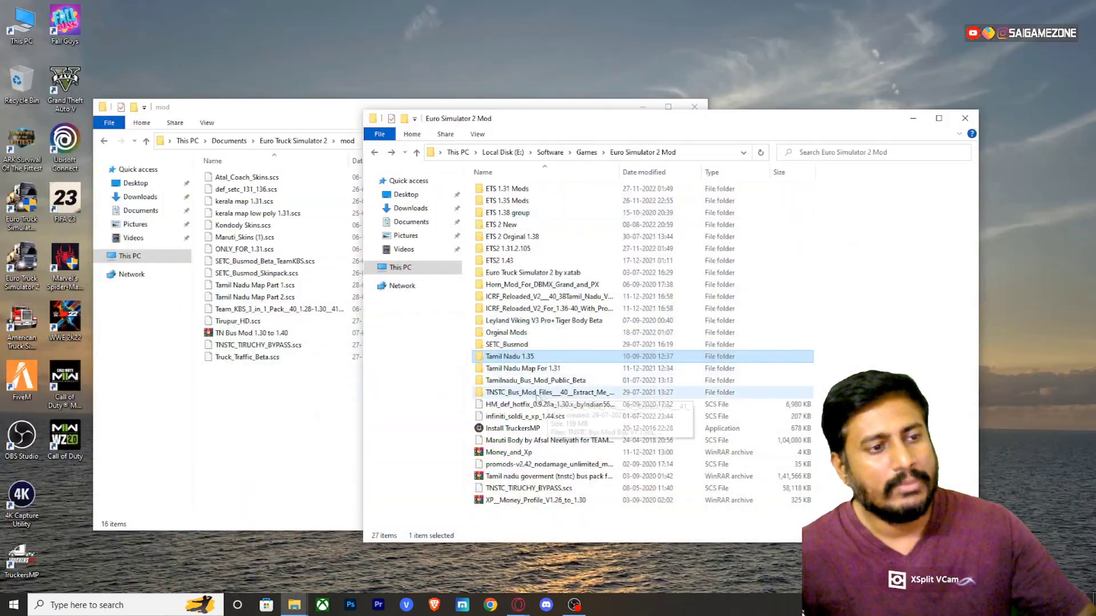
{"action": "left_click", "coordinate": [516, 418]}
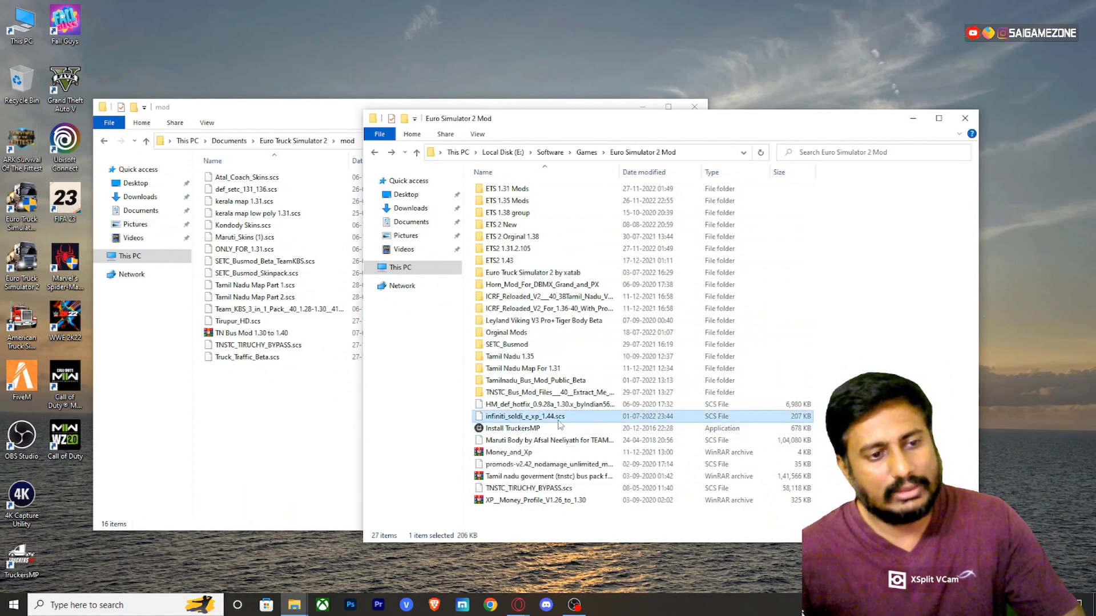
{"action": "double_click", "coordinate": [508, 344]}
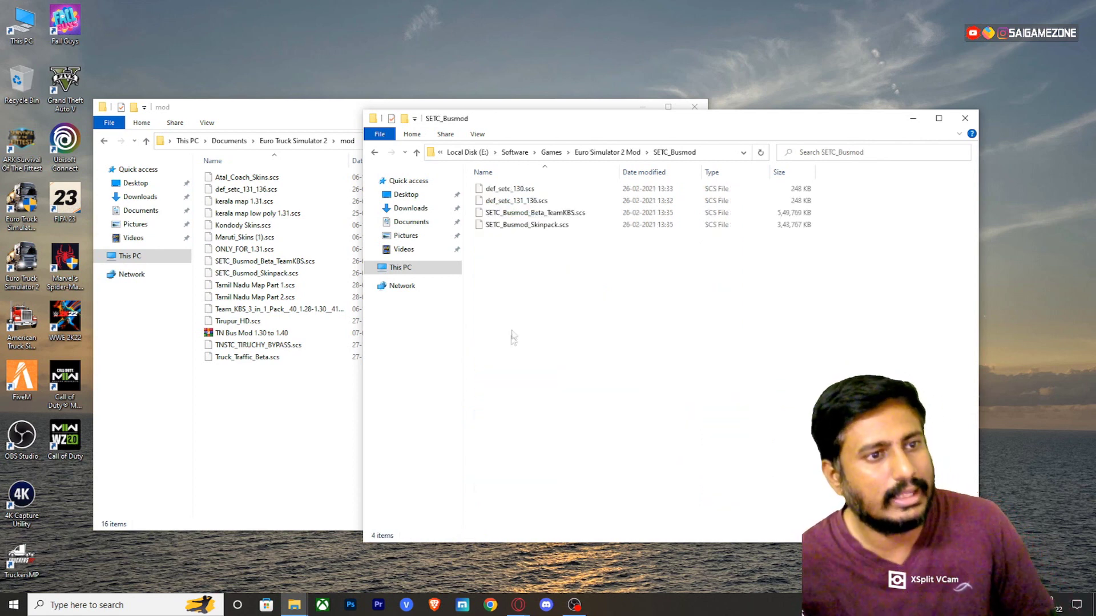
Step: Copy all four SETC_Busmod .scs files into the mod folder, replacing the existing files, and close both folder windows
{"action": "left_click", "coordinate": [506, 227]}
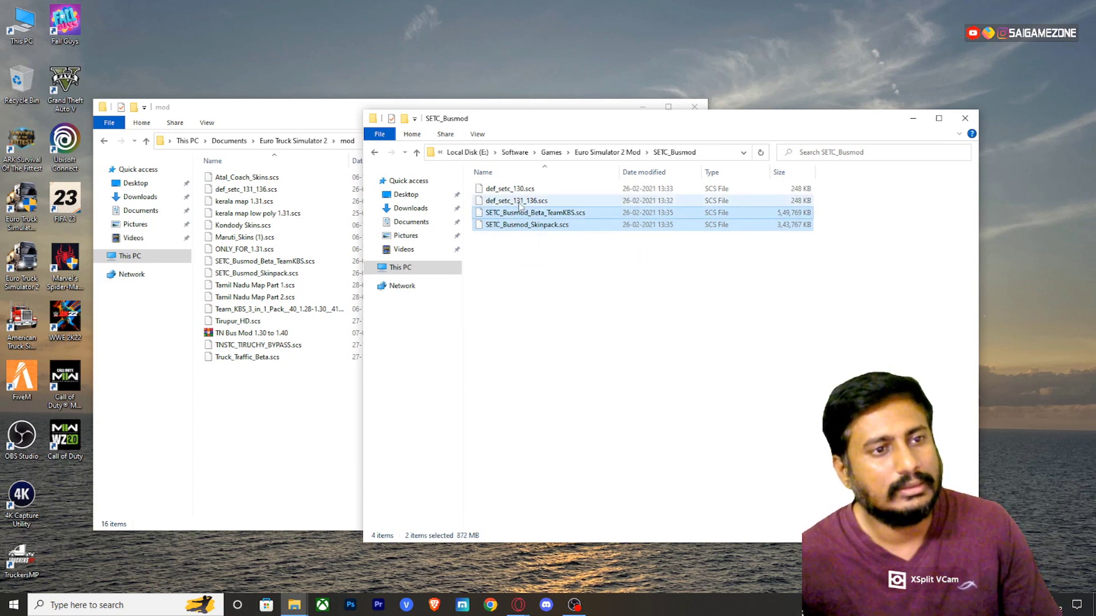
{"action": "right_click", "coordinate": [519, 206]}
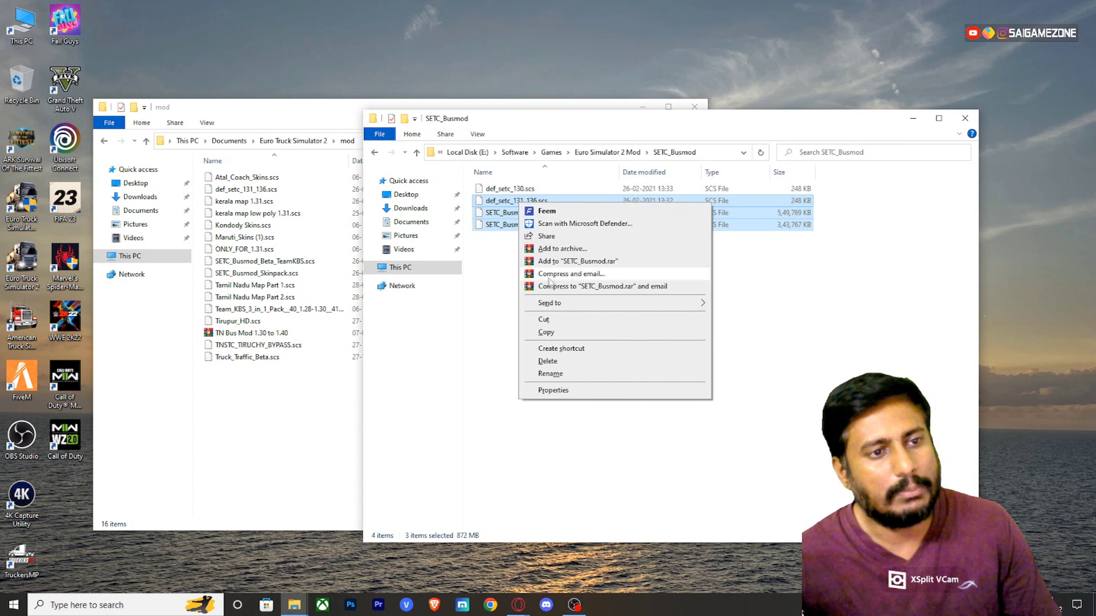
{"action": "left_click", "coordinate": [497, 265]}
{"action": "left_click_drag", "start_coordinate": [498, 255], "coordinate": [501, 190]}
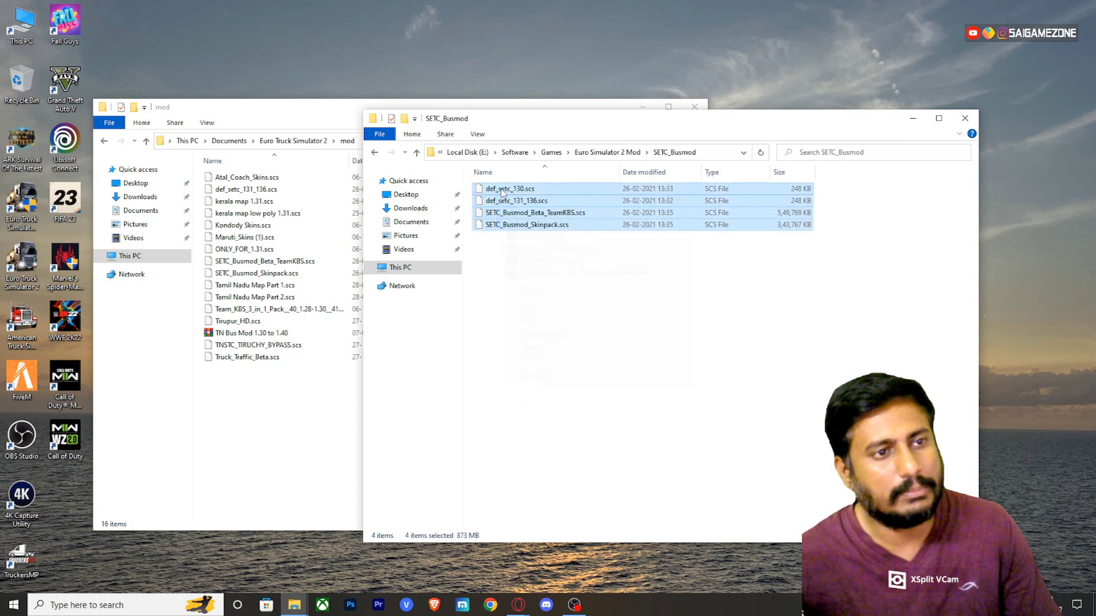
{"action": "right_click", "coordinate": [502, 193]}
{"action": "left_click", "coordinate": [529, 319]}
{"action": "left_click", "coordinate": [273, 403]}
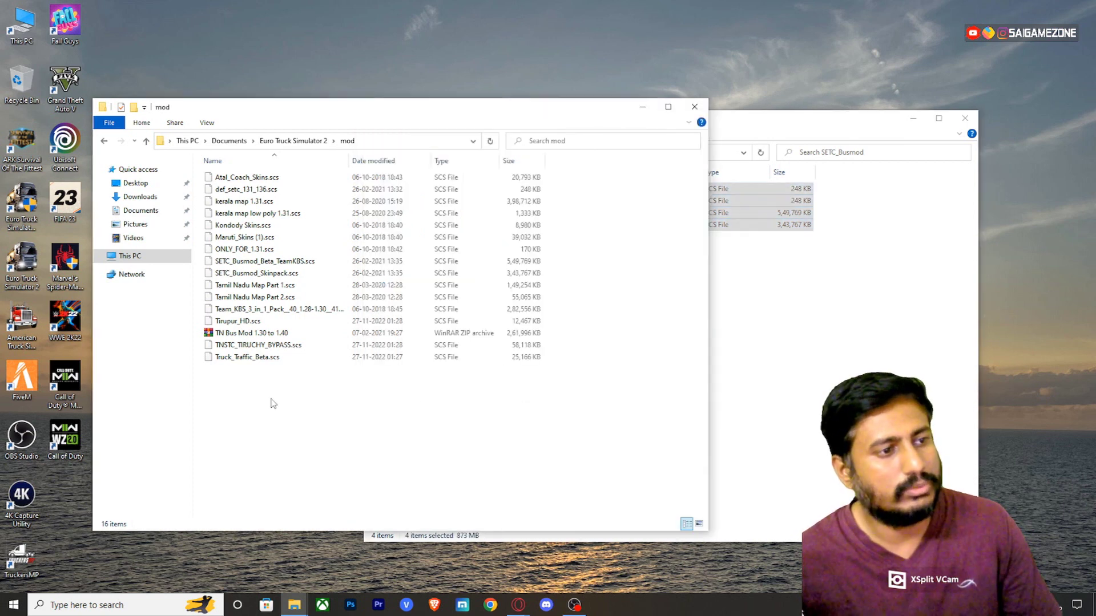
{"action": "key", "text": "ctrl+v"}
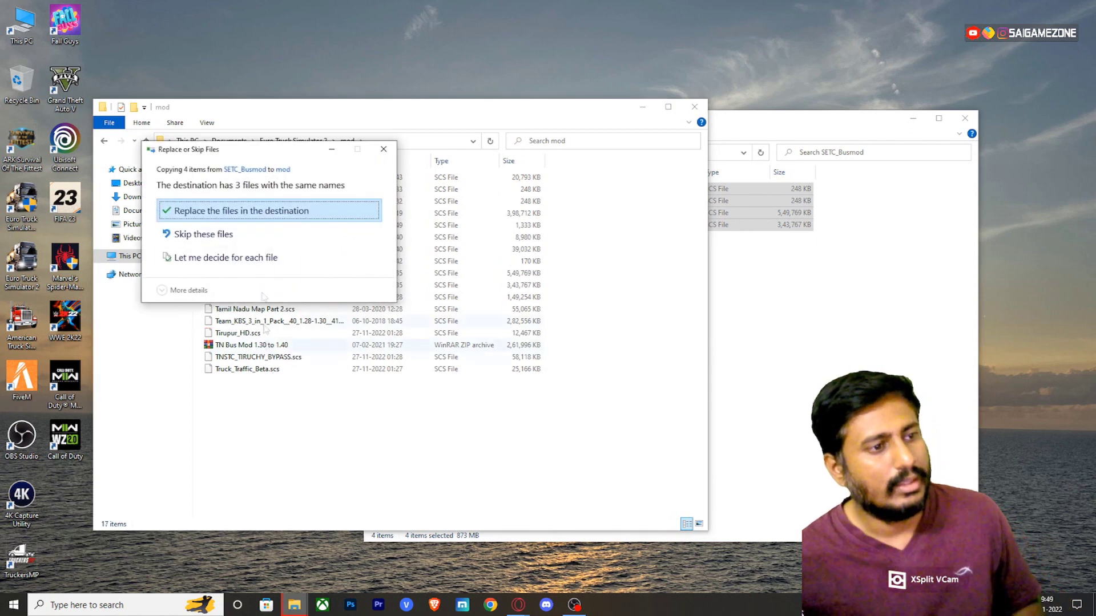
{"action": "left_click", "coordinate": [267, 211]}
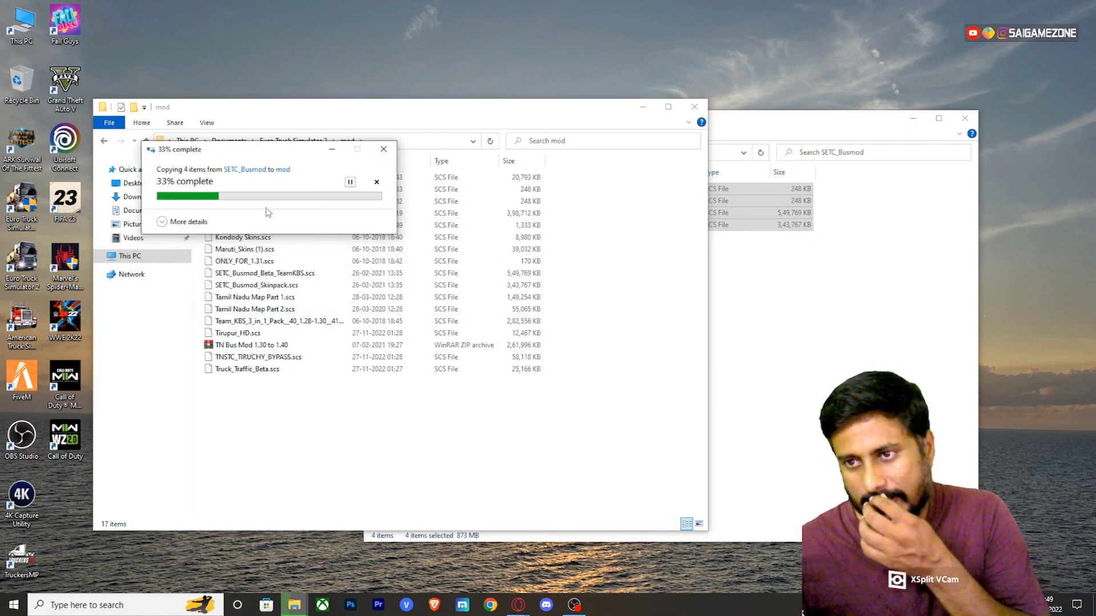
{"action": "left_click", "coordinate": [967, 119]}
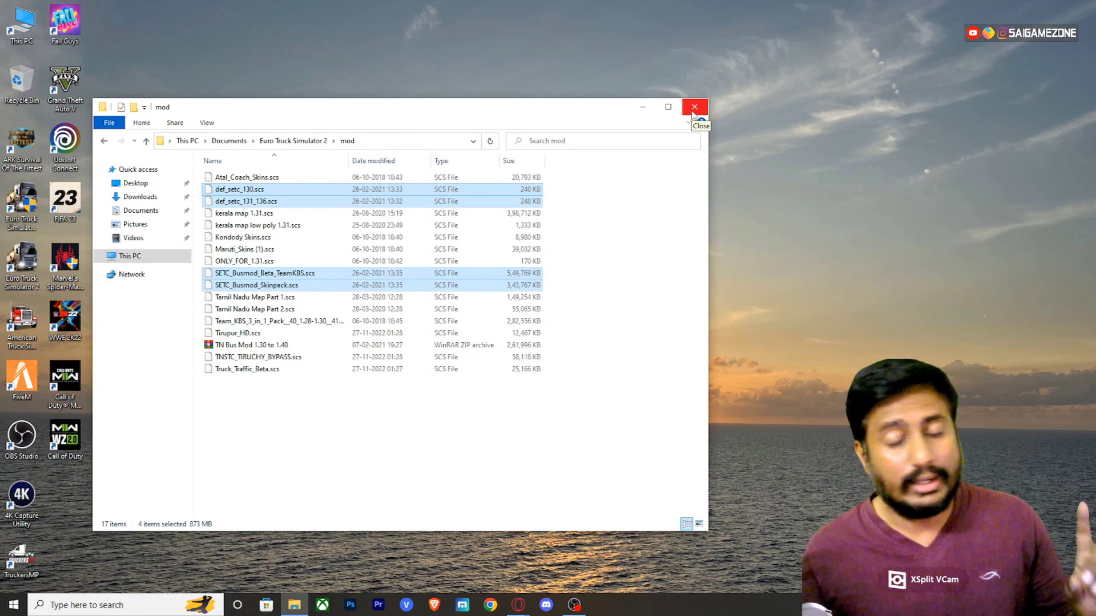
{"action": "left_click", "coordinate": [694, 109]}
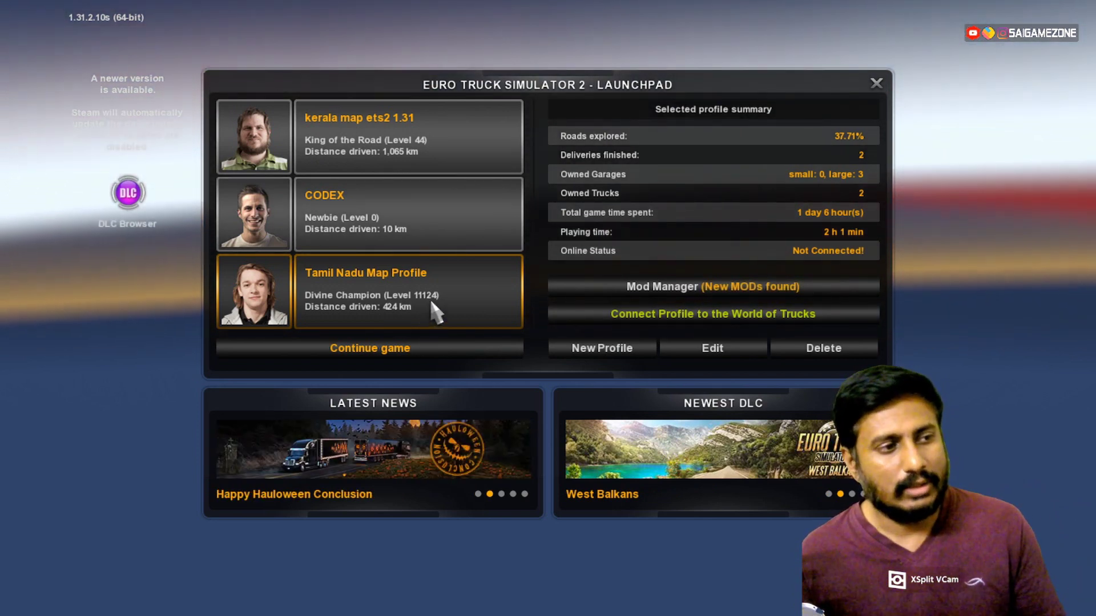
Step: Open the Mod Manager for the Tamil Nadu Map Profile and activate the 1.30 DEF FIX FOR SETC MOD BETA mod
{"action": "key", "text": "Up"}
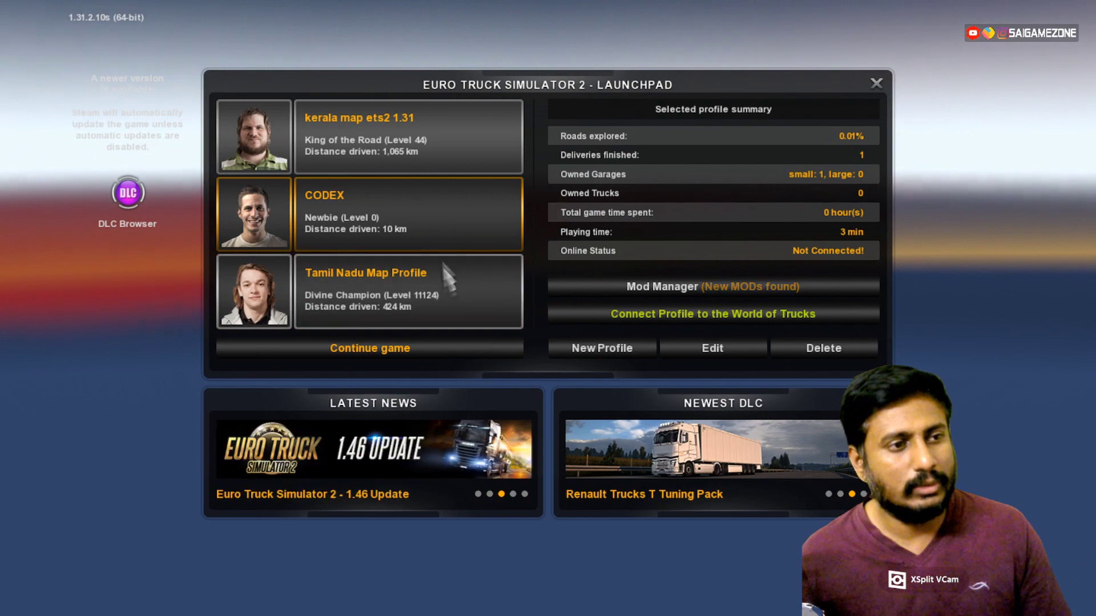
{"action": "left_click", "coordinate": [444, 291]}
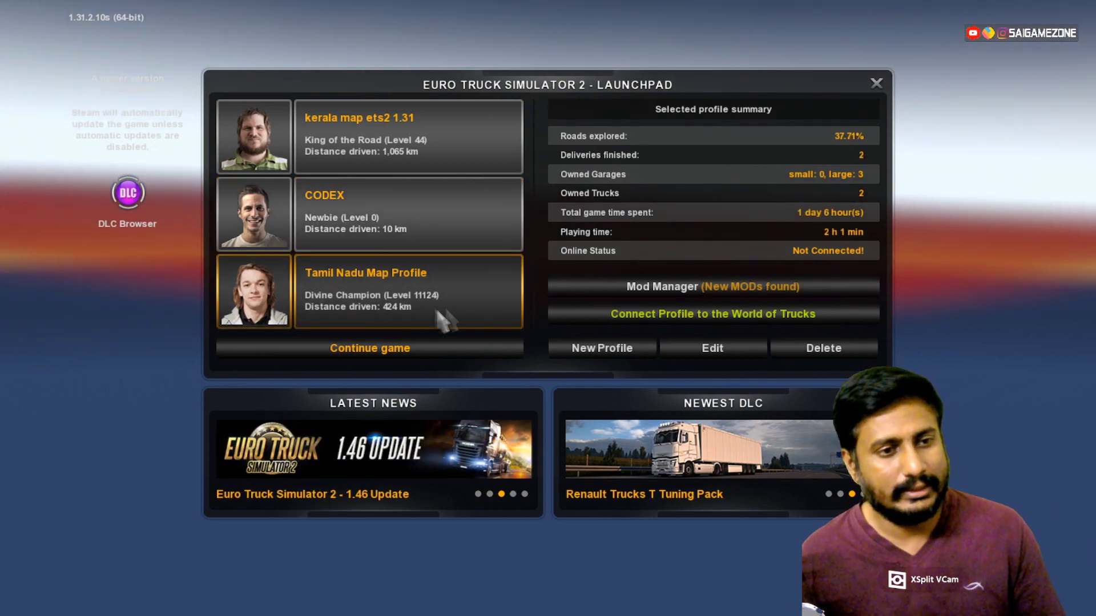
{"action": "left_click", "coordinate": [695, 292]}
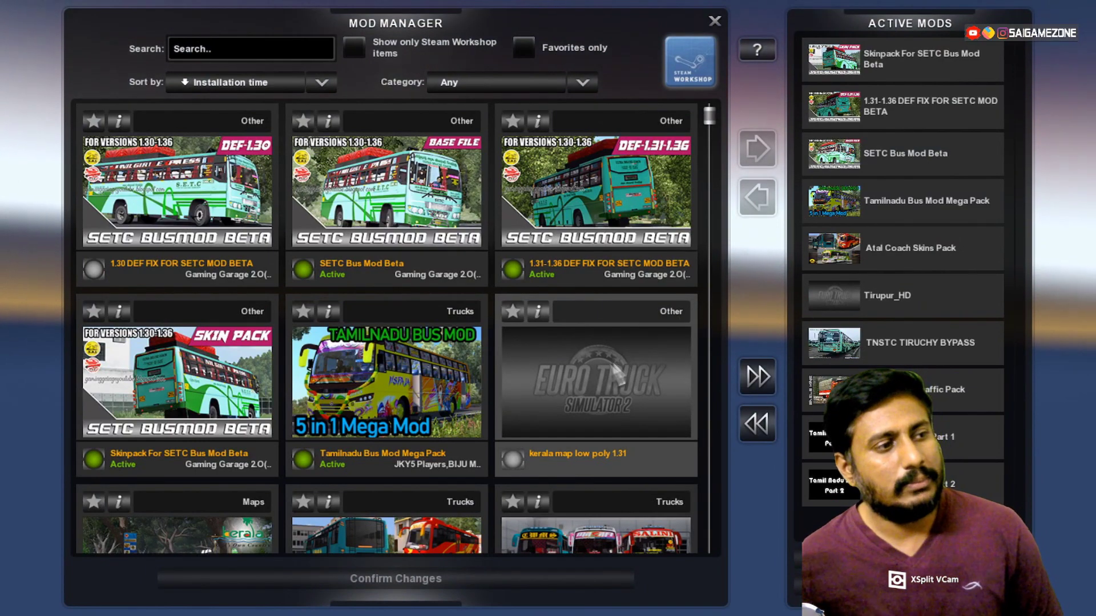
{"action": "double_click", "coordinate": [197, 214]}
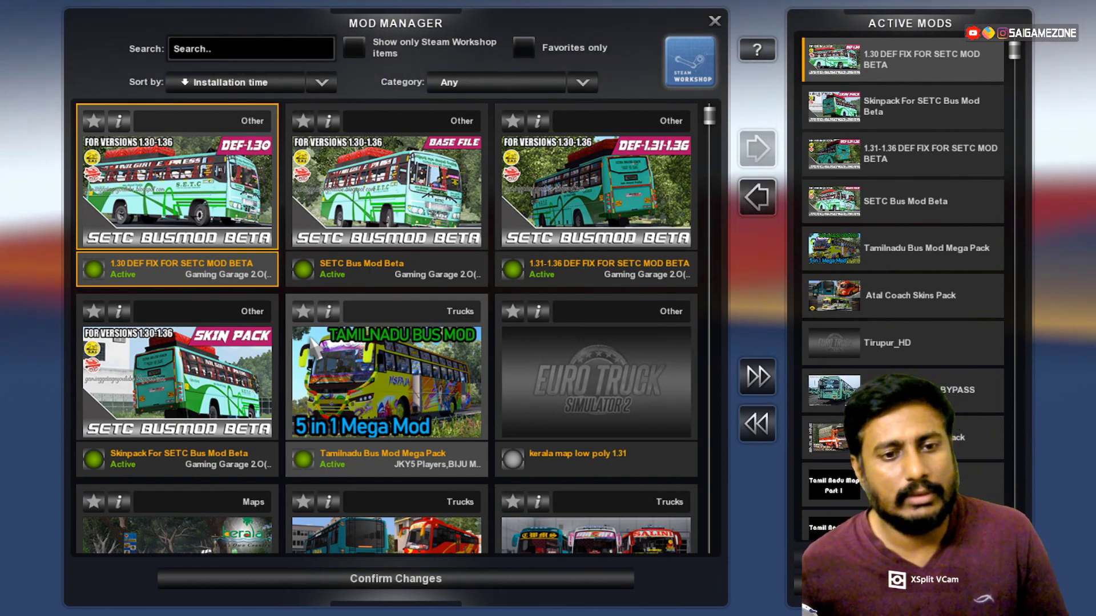
Step: Review the available mods down to the Tamil Nadu Map parts, keep the 1.30 DEF fix active, and confirm the mod changes
{"action": "scroll", "coordinate": [334, 376], "scroll_direction": "down", "scroll_amount": 1}
{"action": "scroll", "coordinate": [334, 376], "scroll_direction": "down", "scroll_amount": 7}
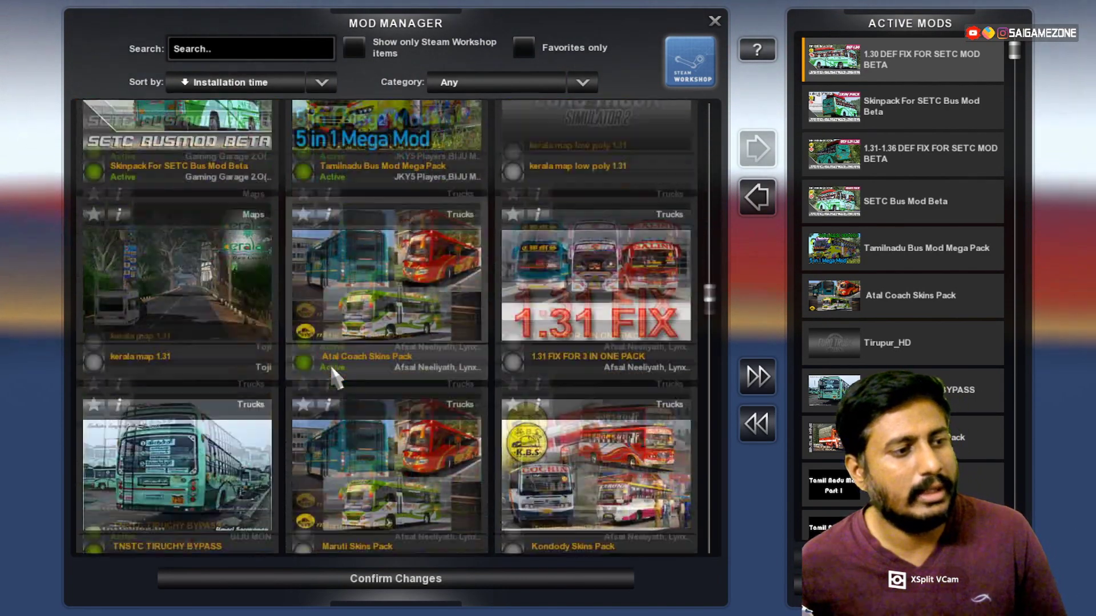
{"action": "scroll", "coordinate": [334, 377], "scroll_direction": "down", "scroll_amount": 3}
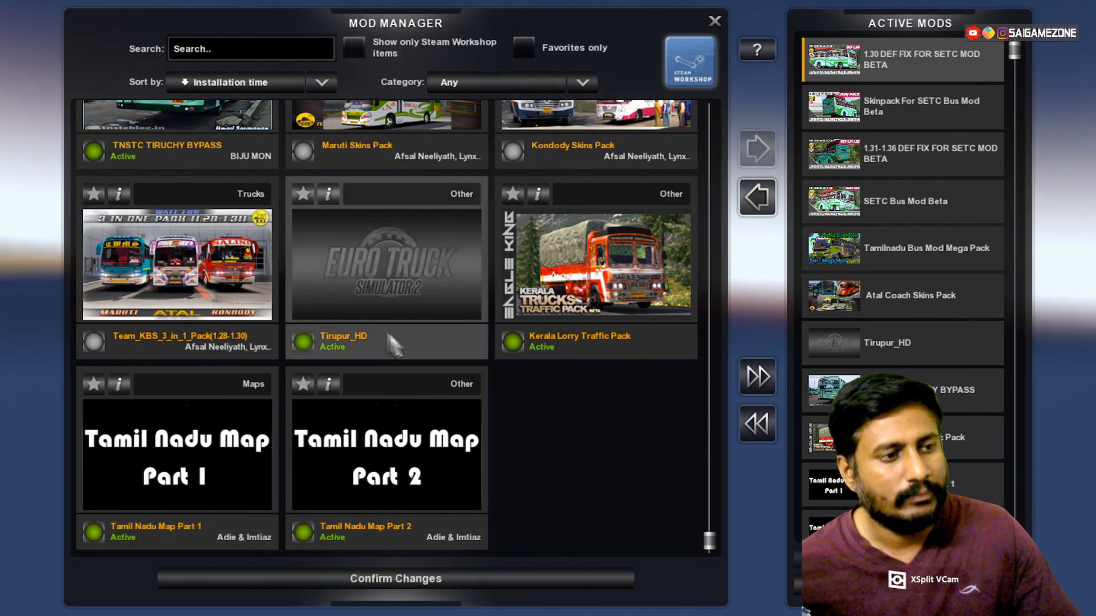
{"action": "scroll", "coordinate": [268, 329], "scroll_direction": "up", "scroll_amount": 2}
{"action": "scroll", "coordinate": [268, 330], "scroll_direction": "up", "scroll_amount": 5}
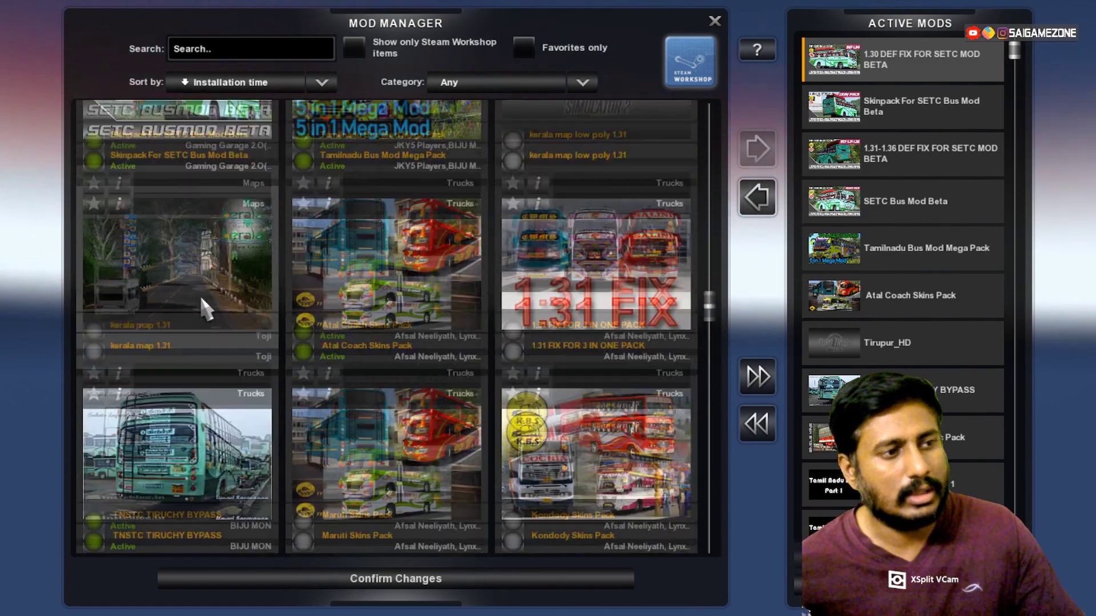
{"action": "scroll", "coordinate": [202, 312], "scroll_direction": "up", "scroll_amount": 2}
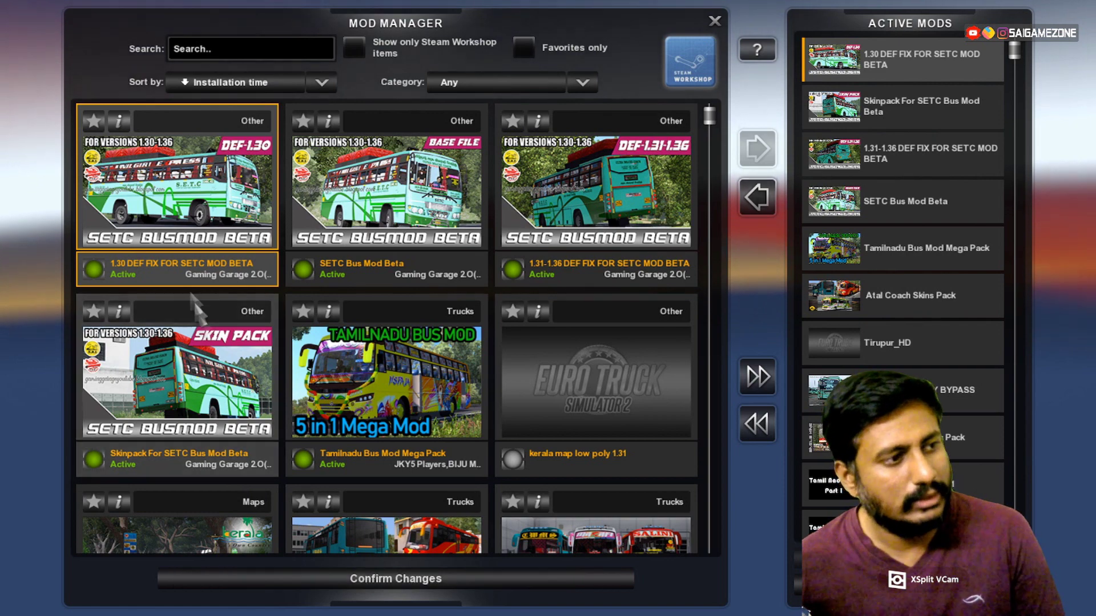
{"action": "double_click", "coordinate": [174, 220]}
{"action": "double_click", "coordinate": [174, 220]}
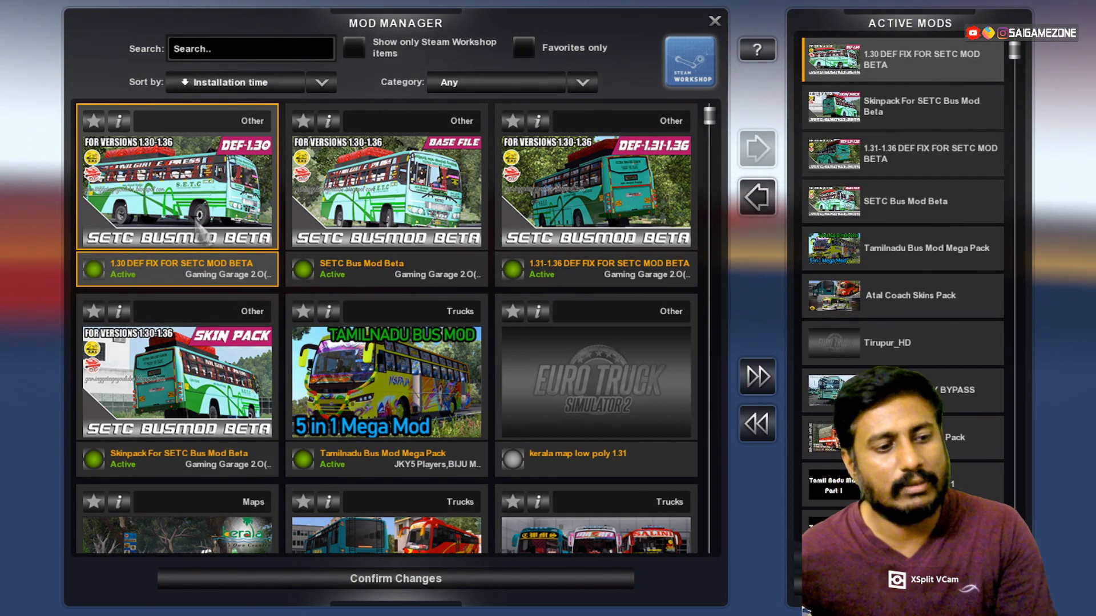
{"action": "left_click", "coordinate": [416, 587]}
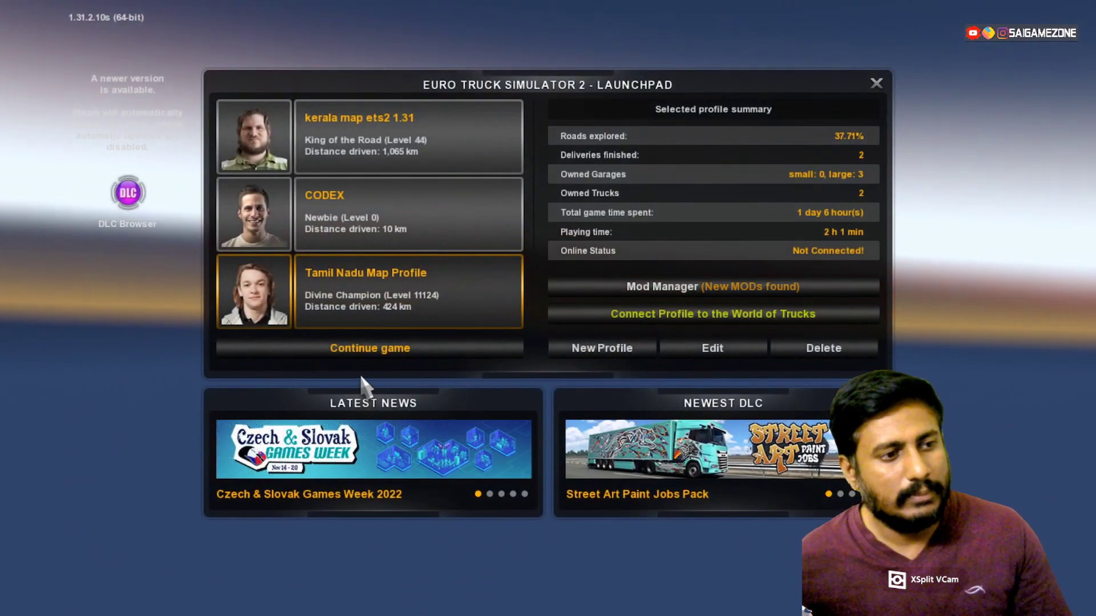
Step: Continue the game with the Tamil Nadu Map Profile and open the online truck purchase from the discovered truck dealers
{"action": "left_click", "coordinate": [361, 358]}
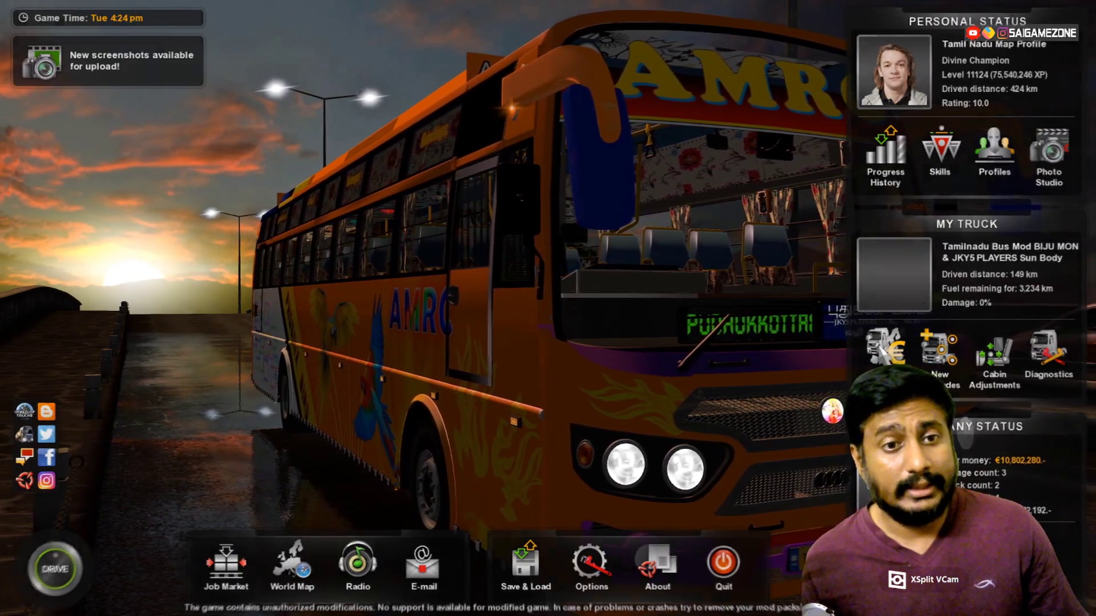
{"action": "left_click", "coordinate": [882, 350]}
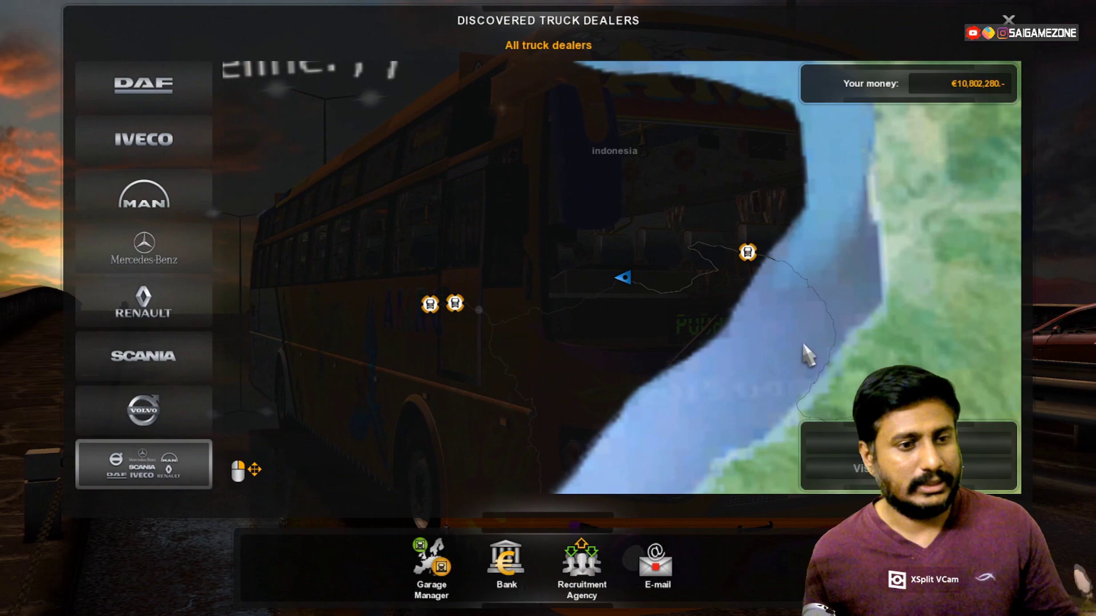
{"action": "mouse_move", "coordinate": [451, 300]}
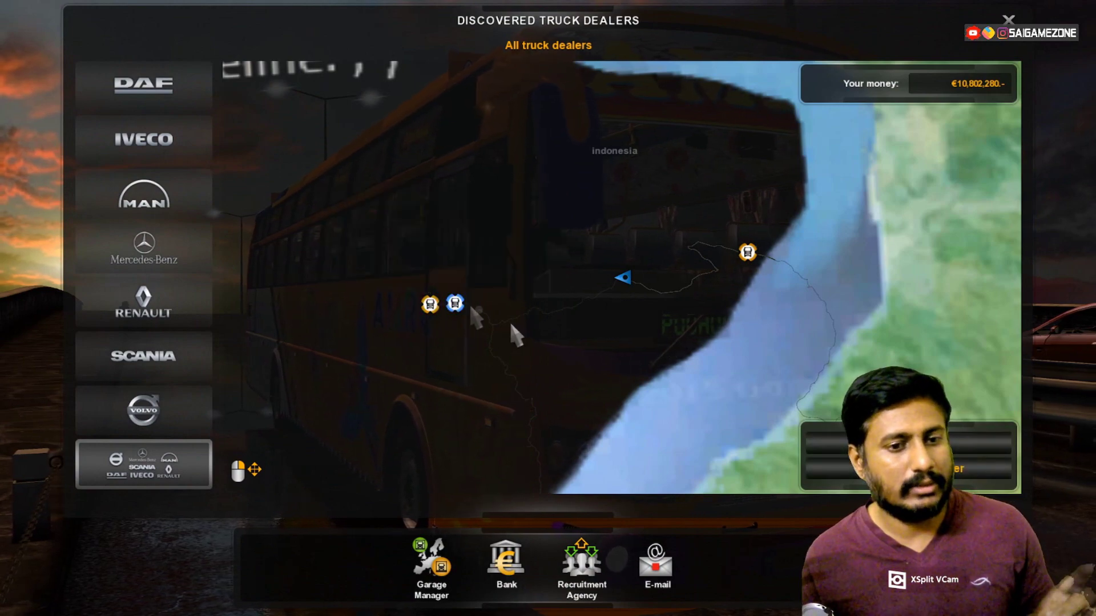
{"action": "left_click", "coordinate": [830, 427]}
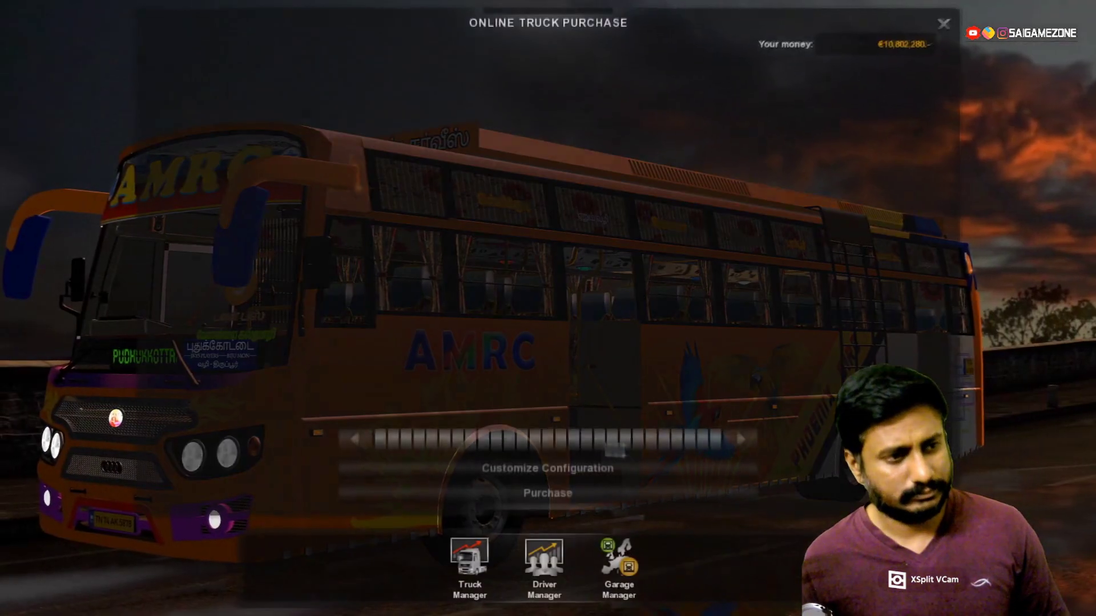